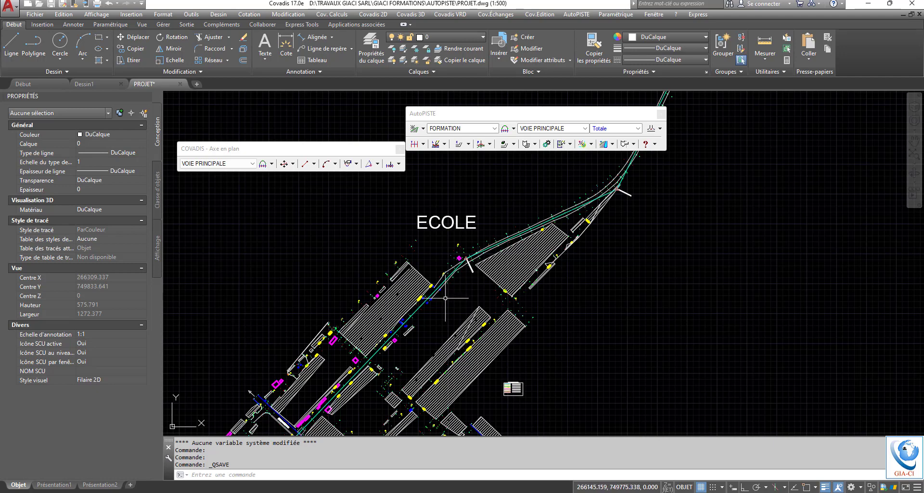
# - Switch to the road geometry course PDF in Nitro Pro and open page 20 with the summary of alignment standards
pyautogui.moveTo(445, 298); pyautogui.dragTo(467, 218, button='middle')
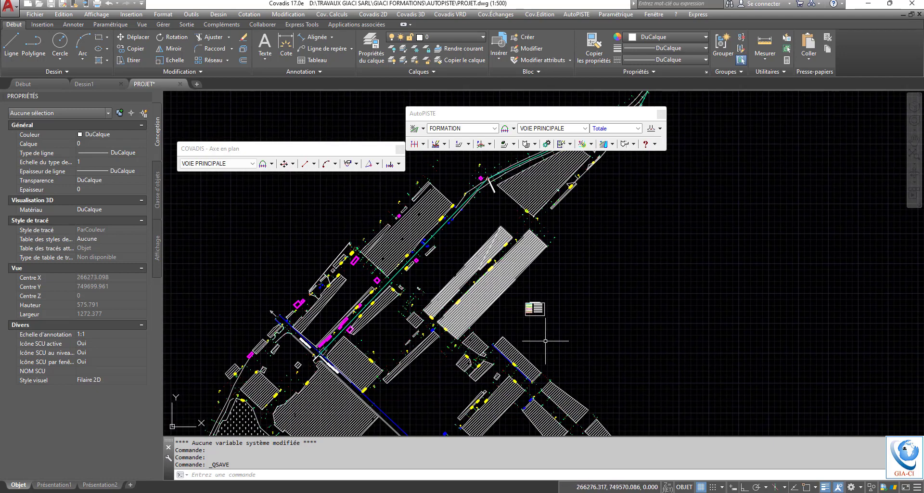
pyautogui.moveTo(632, 491)
pyautogui.click(631, 457)
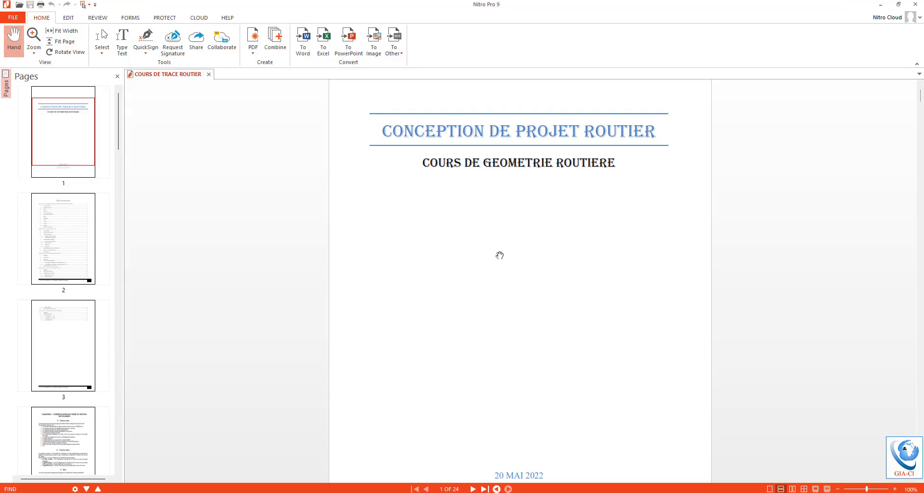
pyautogui.scroll(-10, 57, 243)
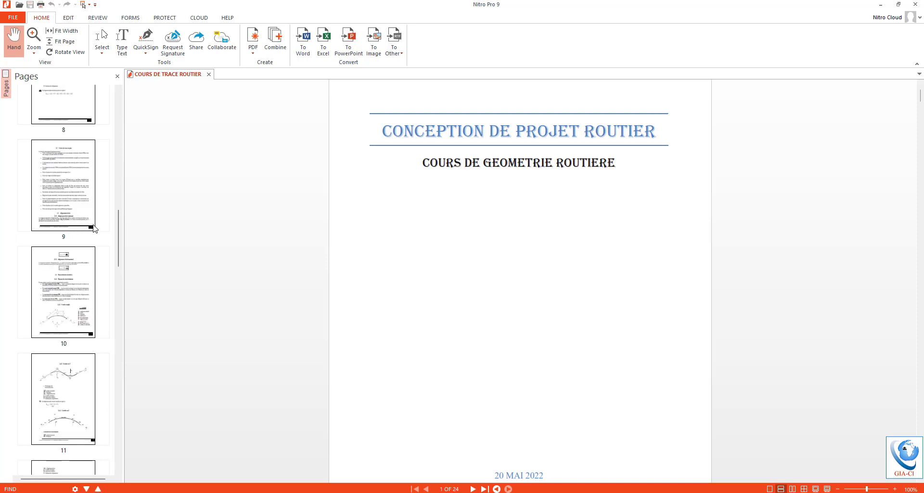
pyautogui.scroll(-2, 77, 332)
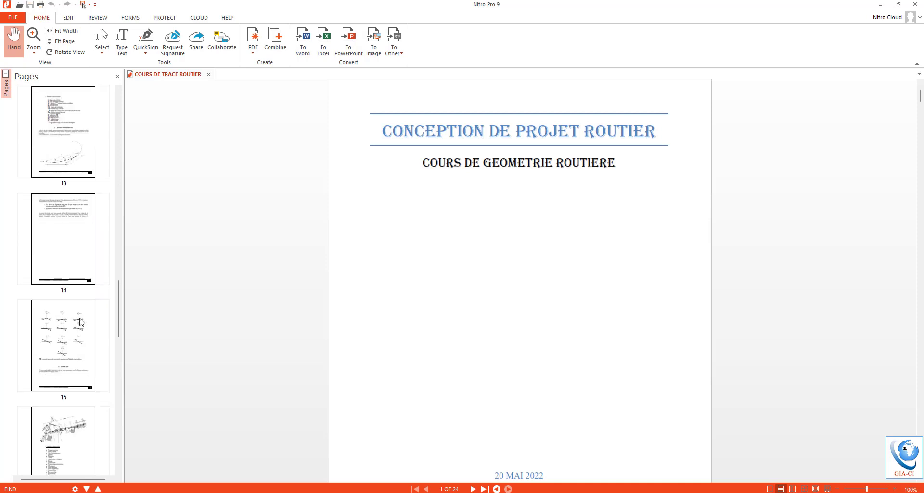
pyautogui.scroll(-3, 67, 277)
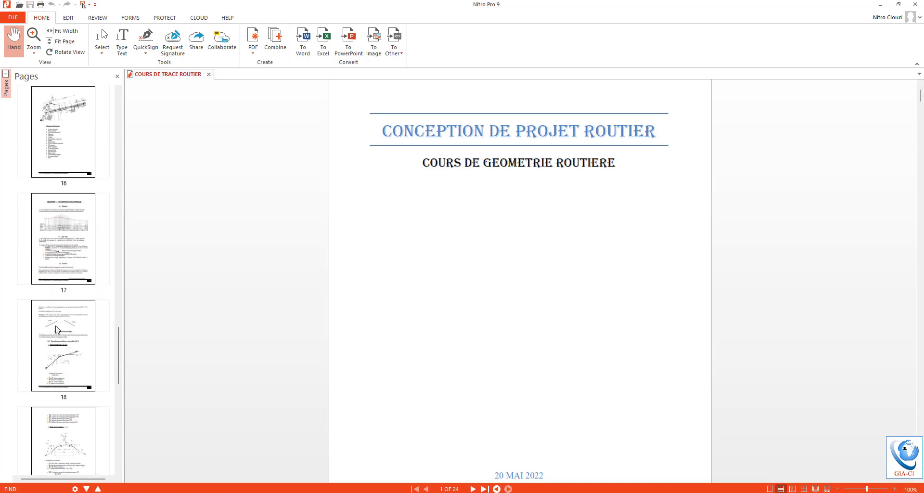
pyautogui.scroll(-3, 74, 238)
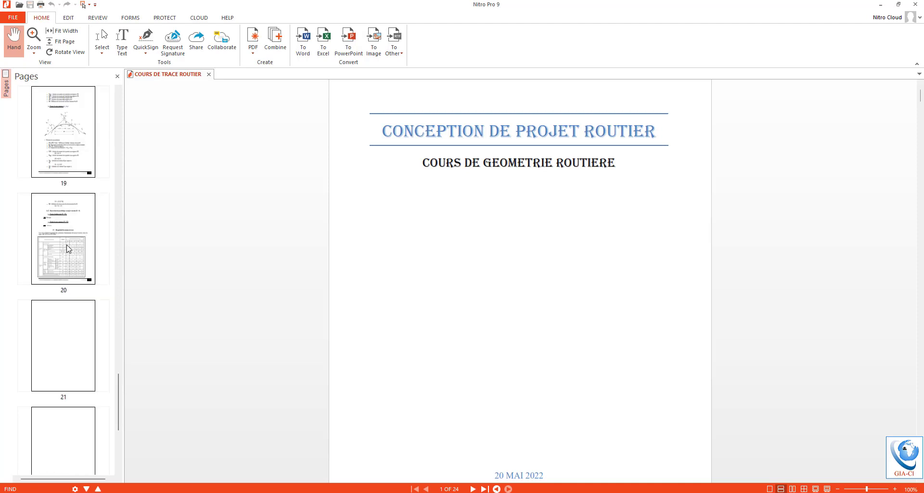
pyautogui.click(72, 238)
pyautogui.scroll(-3, 524, 264)
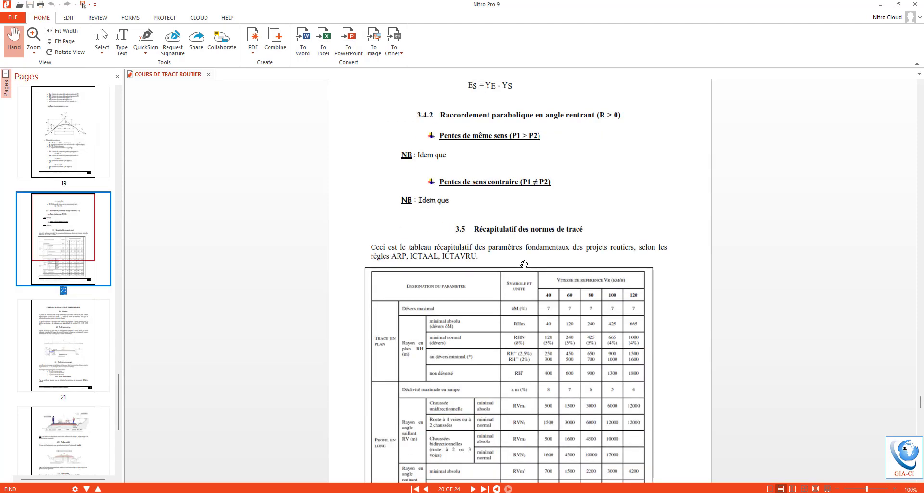
# - Enlarge page 20 to 150% and read the section 3.5 table of plan radii by reference speed
pyautogui.click(894, 489)
pyautogui.click(894, 489)
pyautogui.scroll(-3, 393, 200)
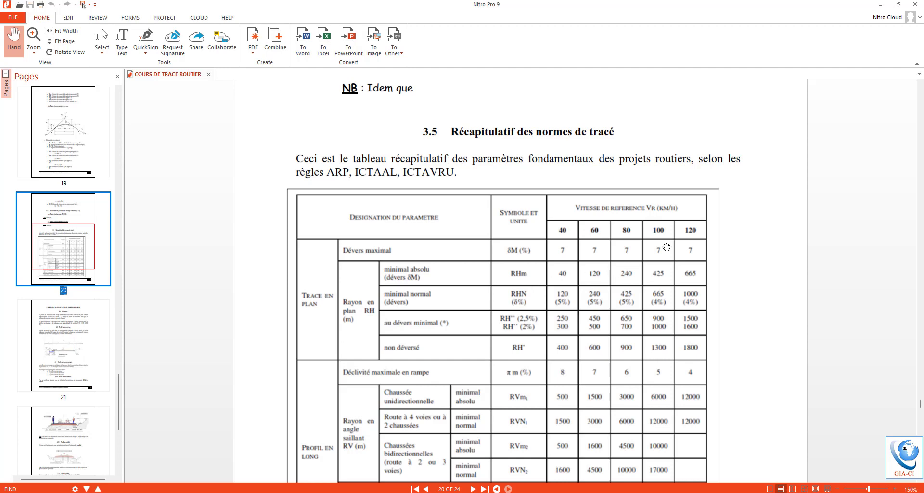
# - Return to the Covadis drawing and examine the main road axis through the built-up area around ECOLE
pyautogui.click(888, 5)
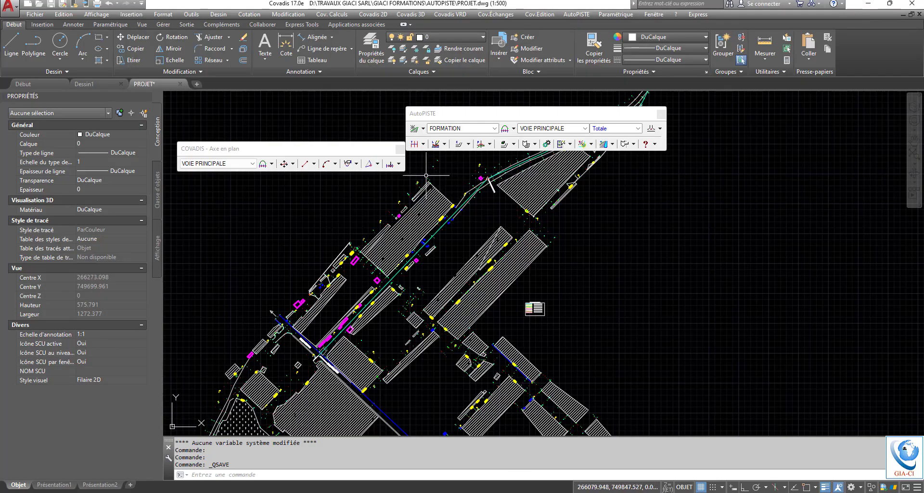
pyautogui.scroll(2, 401, 194)
pyautogui.scroll(-2, 414, 331)
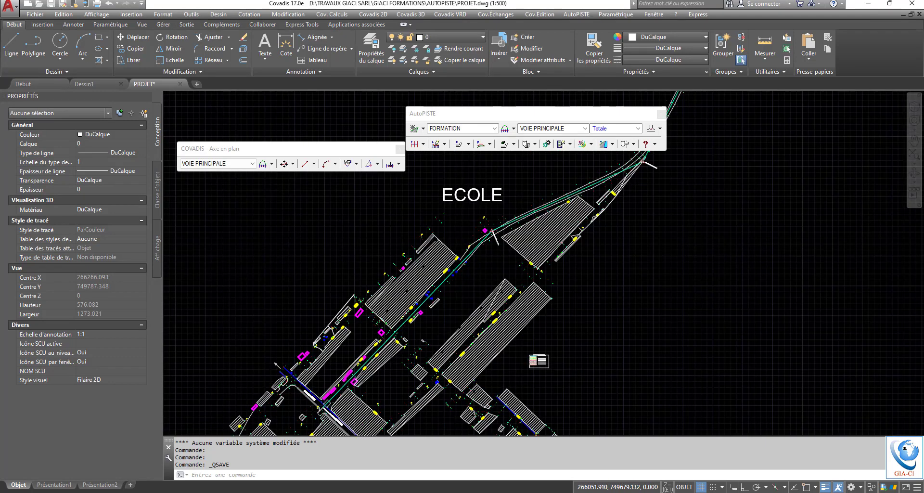
pyautogui.scroll(-2, 414, 329)
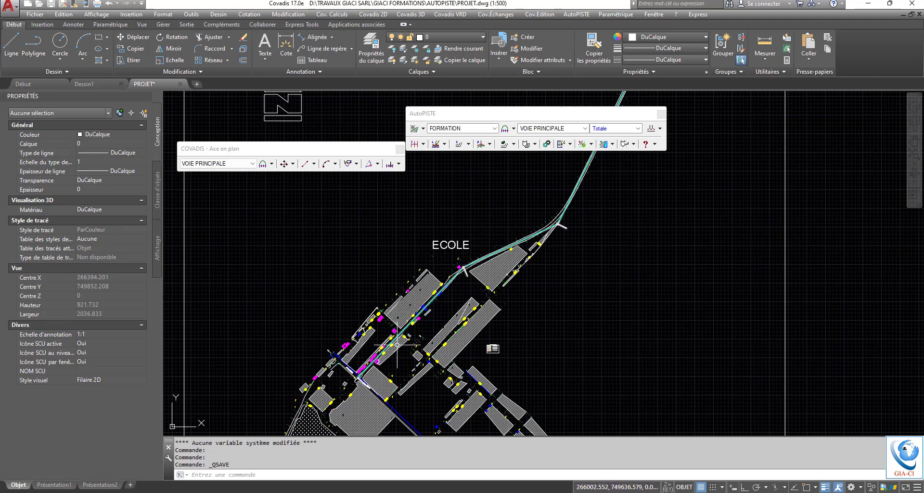
pyautogui.scroll(3, 397, 344)
pyautogui.scroll(-3, 392, 307)
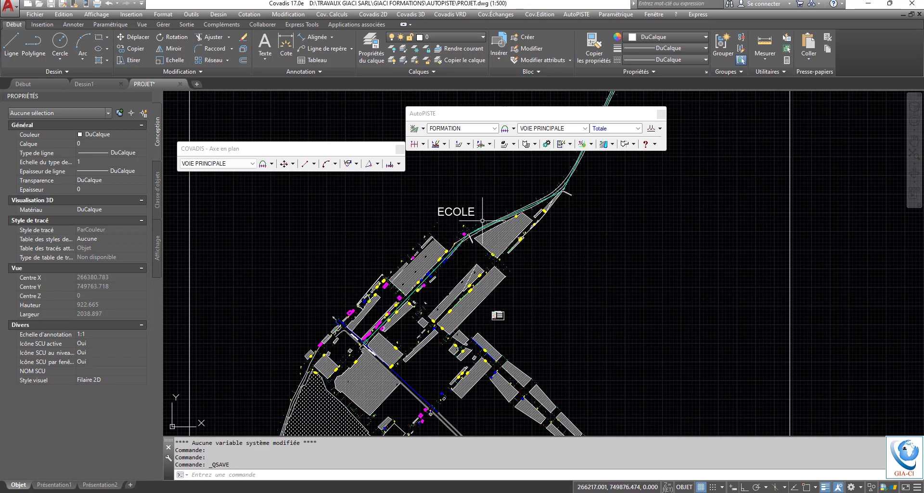
pyautogui.scroll(2, 470, 229)
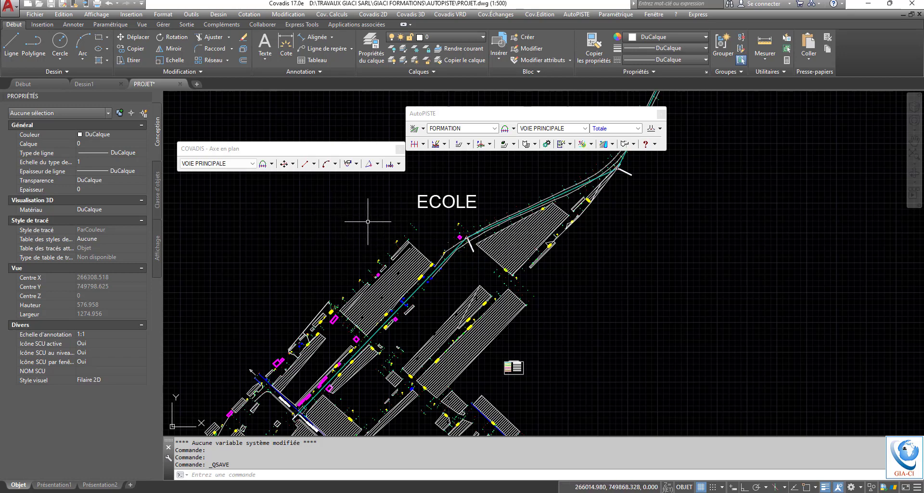
# - Examine the warning marker and its chainage label at the axis vertex beside ECOLE
pyautogui.scroll(3, 492, 235)
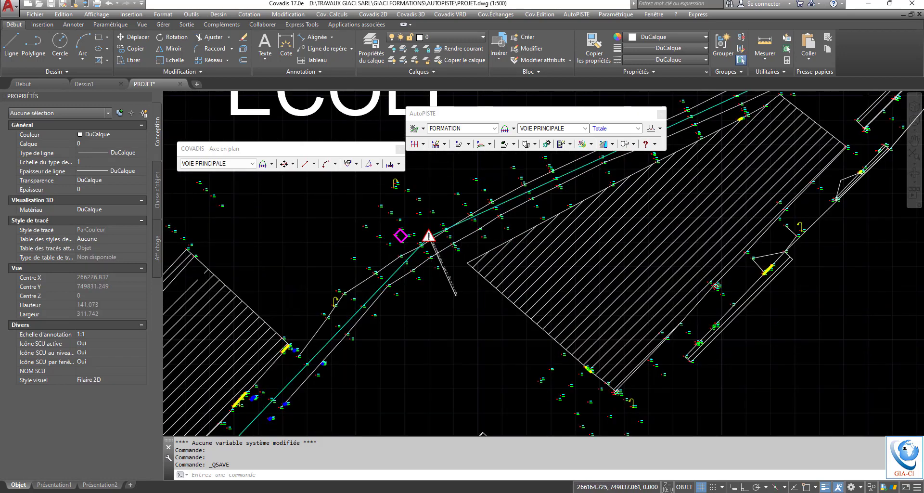
pyautogui.scroll(3, 475, 248)
pyautogui.scroll(-2, 481, 243)
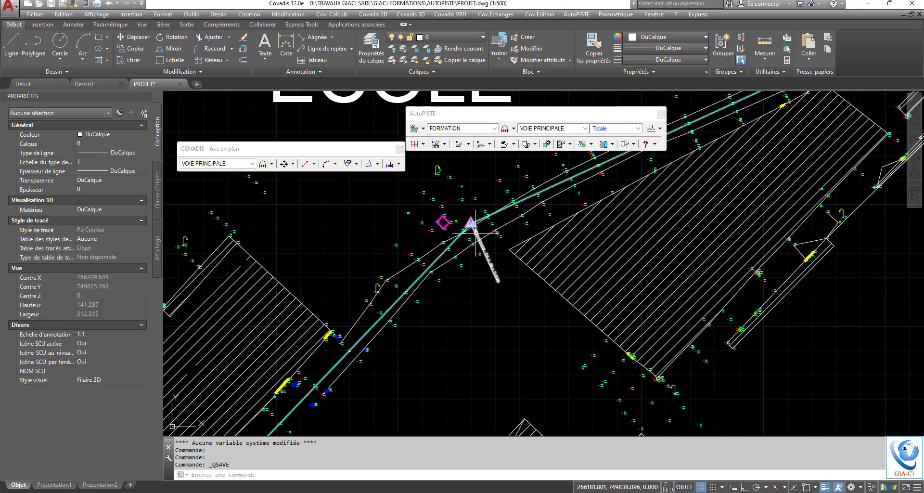
pyautogui.scroll(2, 493, 235)
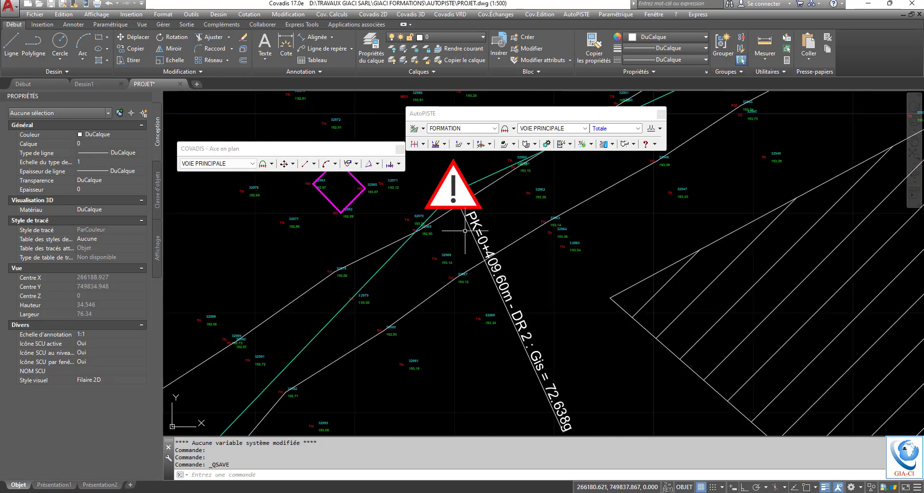
pyautogui.scroll(-2, 450, 277)
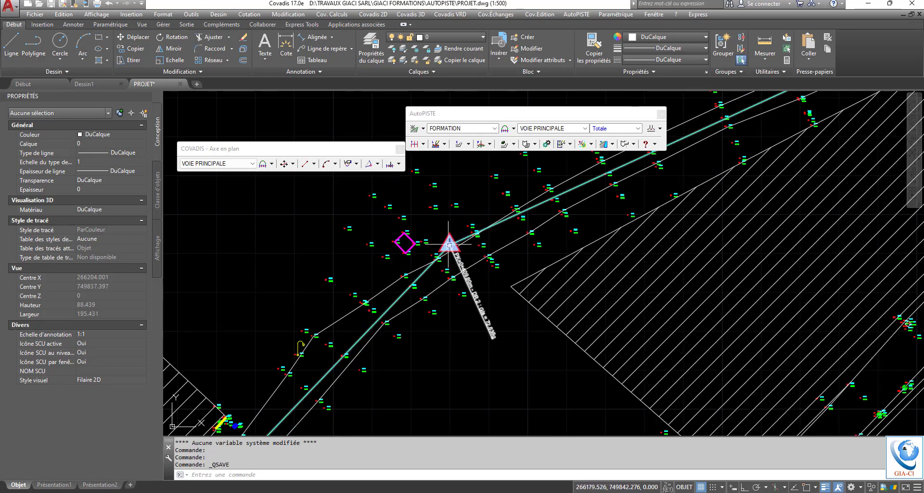
pyautogui.scroll(2, 459, 246)
pyautogui.scroll(-3, 445, 250)
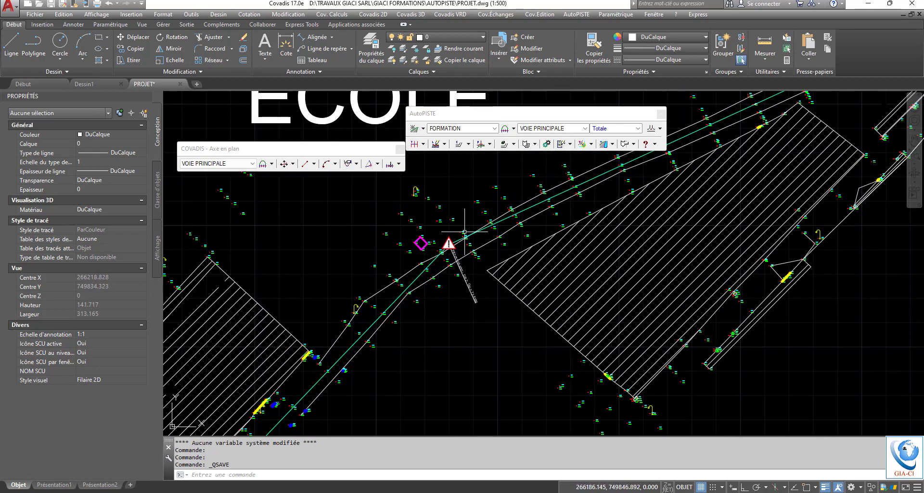
pyautogui.scroll(-1, 404, 269)
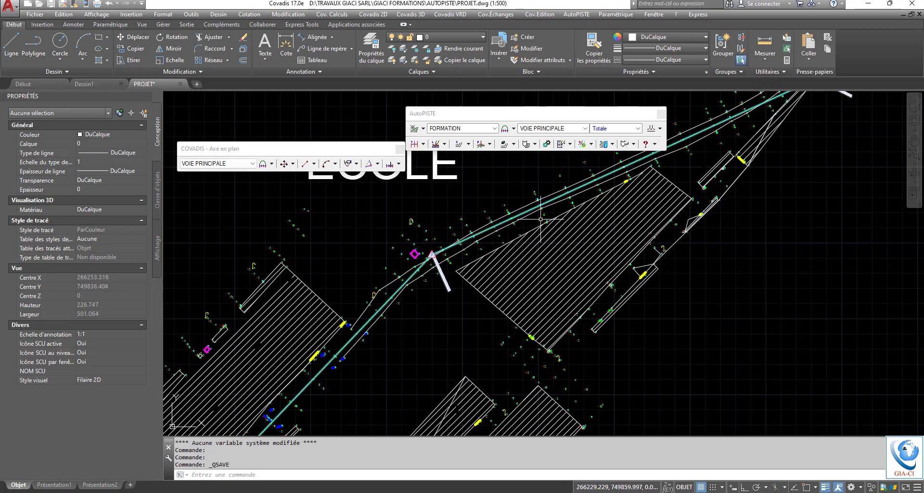
# - Follow the road axis north and examine the warning marker at the vertex labelled DR 4
pyautogui.moveTo(543, 219); pyautogui.dragTo(428, 302, button='middle')
pyautogui.scroll(-3, 426, 303)
pyautogui.moveTo(572, 200); pyautogui.dragTo(462, 349, button='middle')
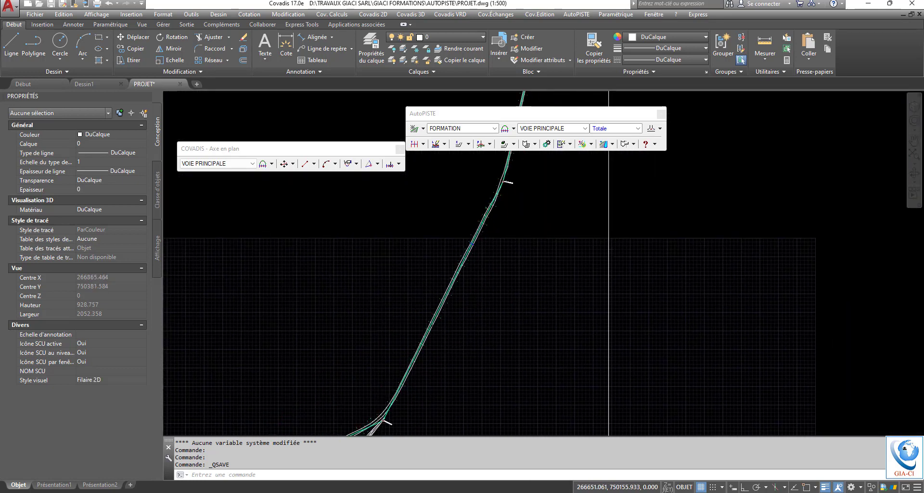
pyautogui.scroll(3, 494, 224)
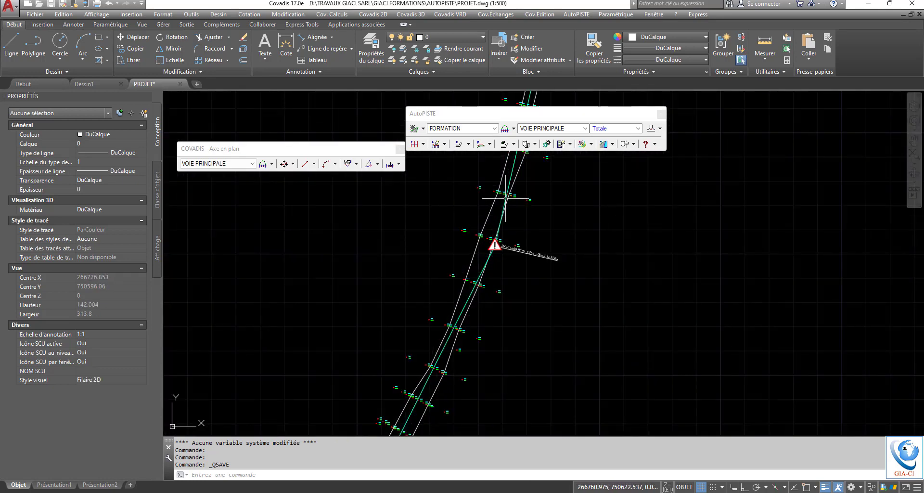
pyautogui.scroll(-1, 501, 205)
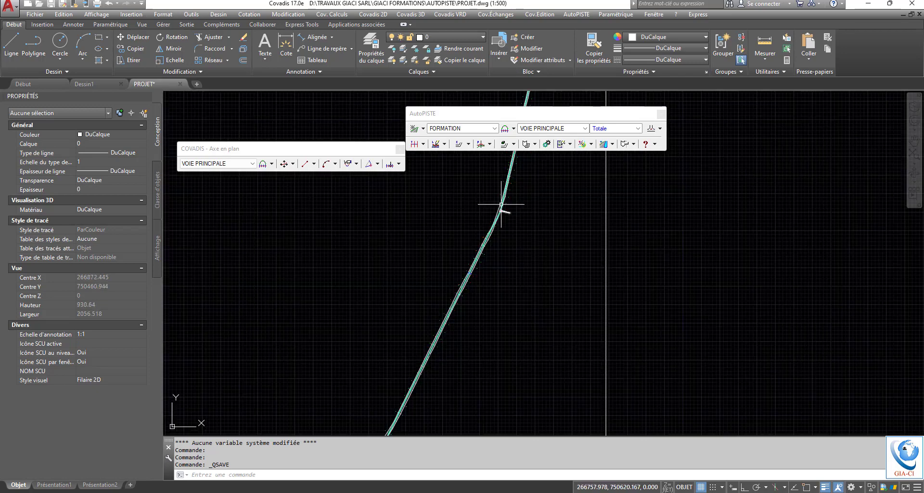
pyautogui.scroll(-4, 501, 197)
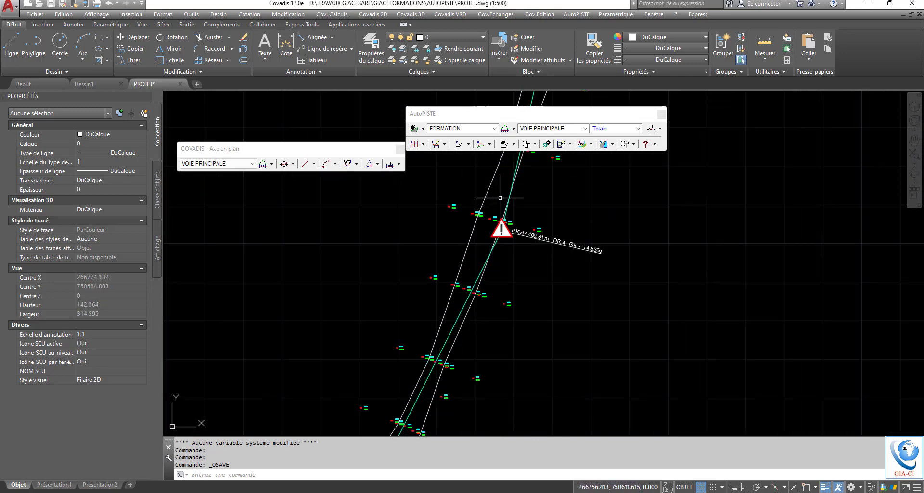
pyautogui.scroll(1, 403, 350)
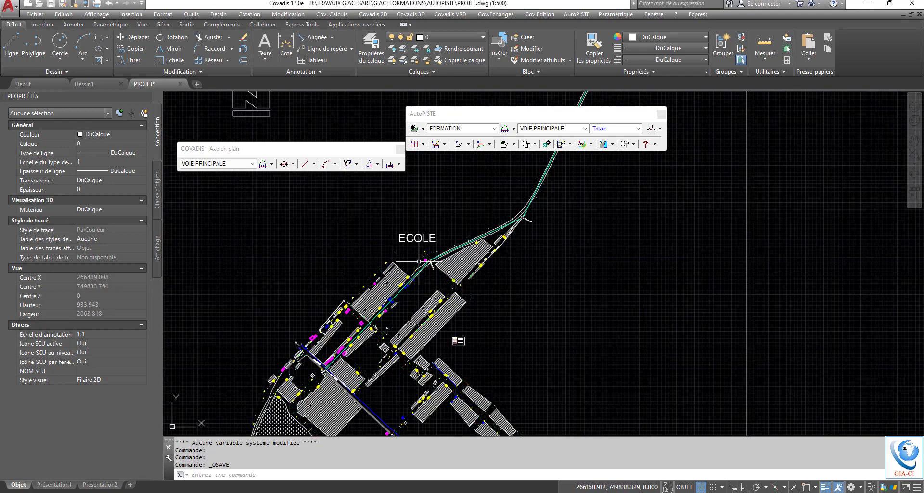
# - Return to the axis vertex beside ECOLE and move the COVADIS Axe en plan toolbar closer to it
pyautogui.scroll(4, 407, 278)
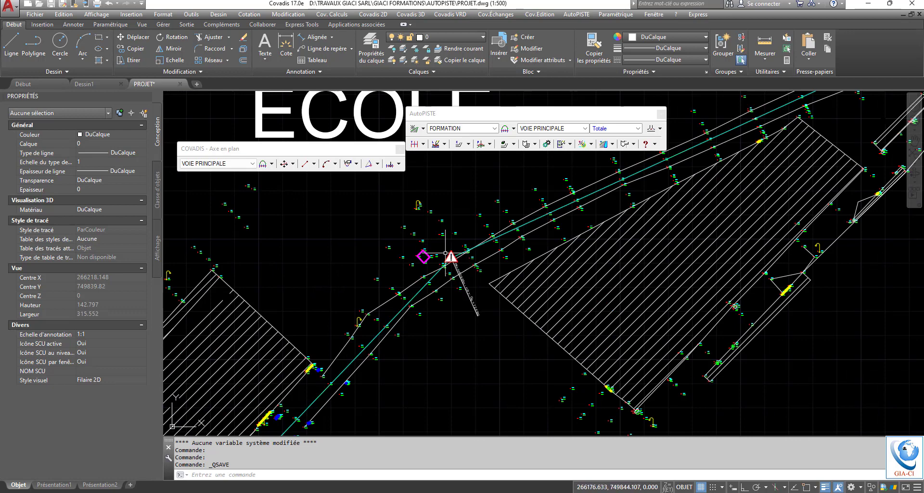
pyautogui.click(335, 164)
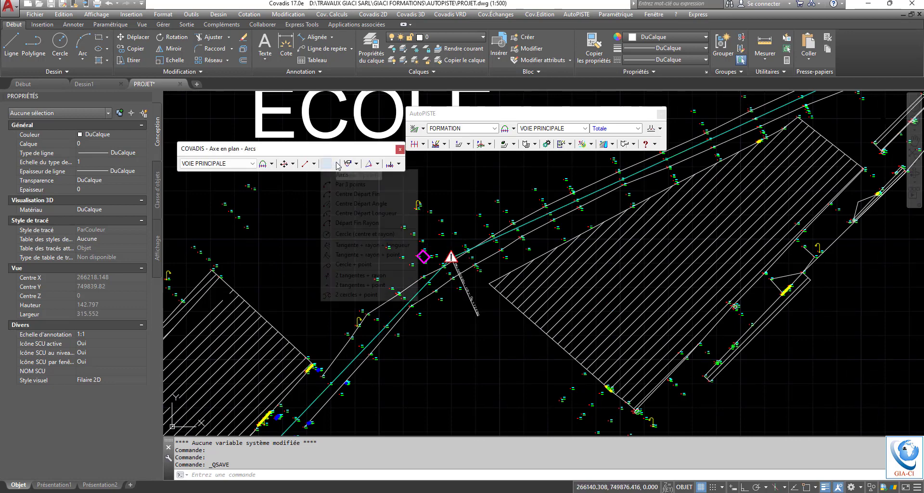
pyautogui.moveTo(298, 152); pyautogui.dragTo(327, 175)
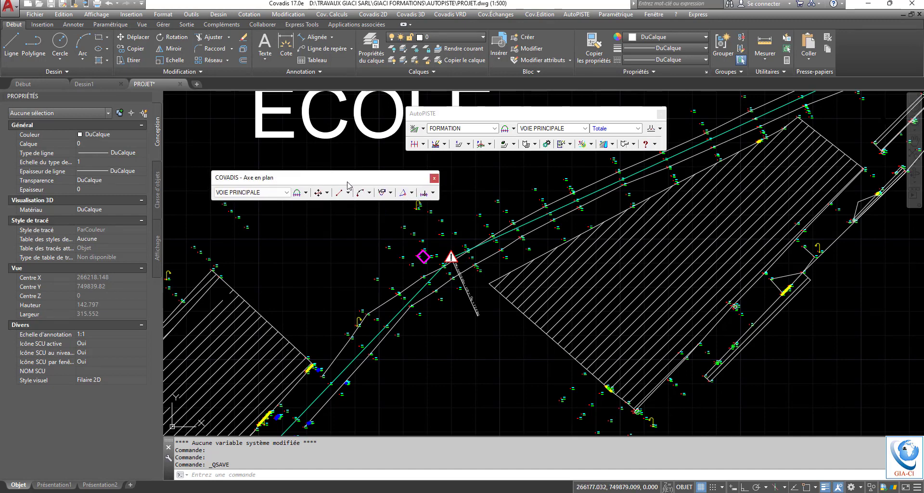
# - Review the AutoPISTE plan-axis commands and the work zones available for the VOIE PRINCIPALE axis
pyautogui.click(514, 129)
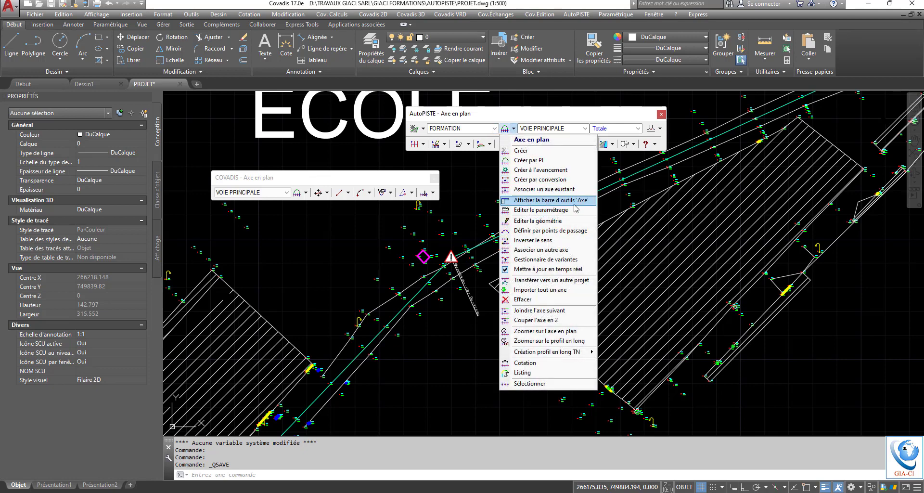
pyautogui.click(533, 115)
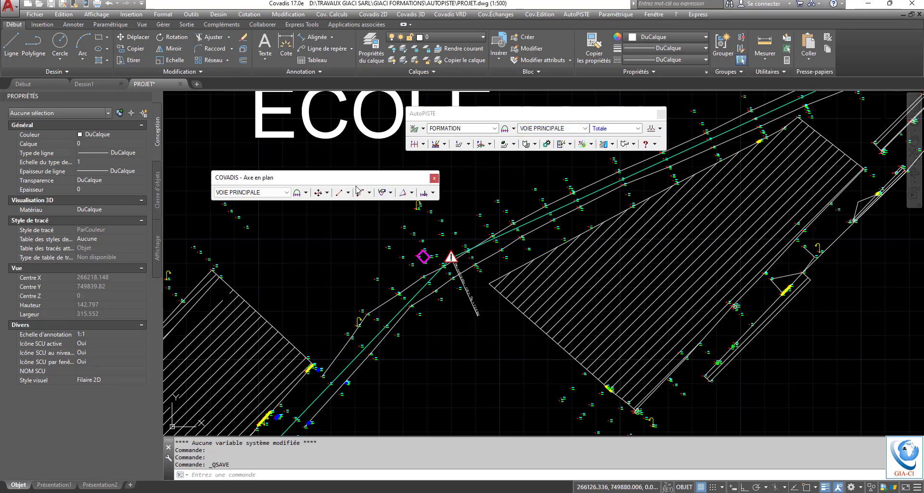
pyautogui.click(558, 129)
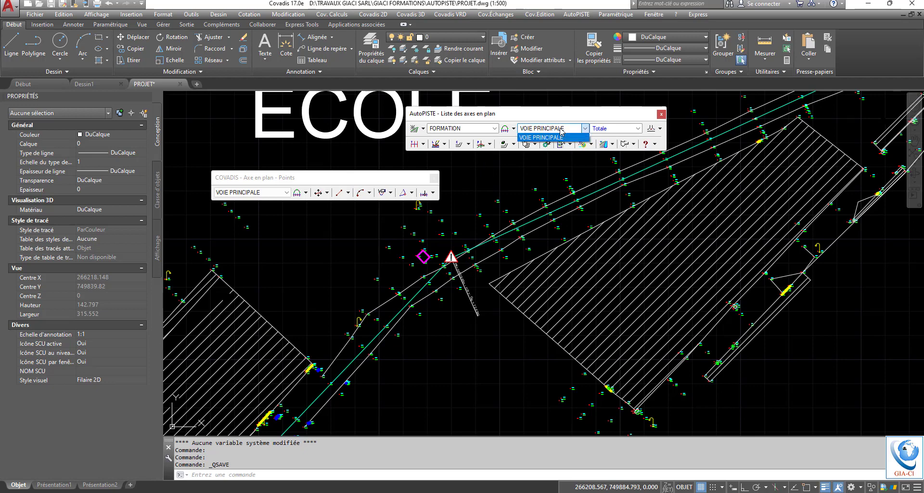
pyautogui.click(560, 129)
pyautogui.click(609, 130)
pyautogui.click(610, 130)
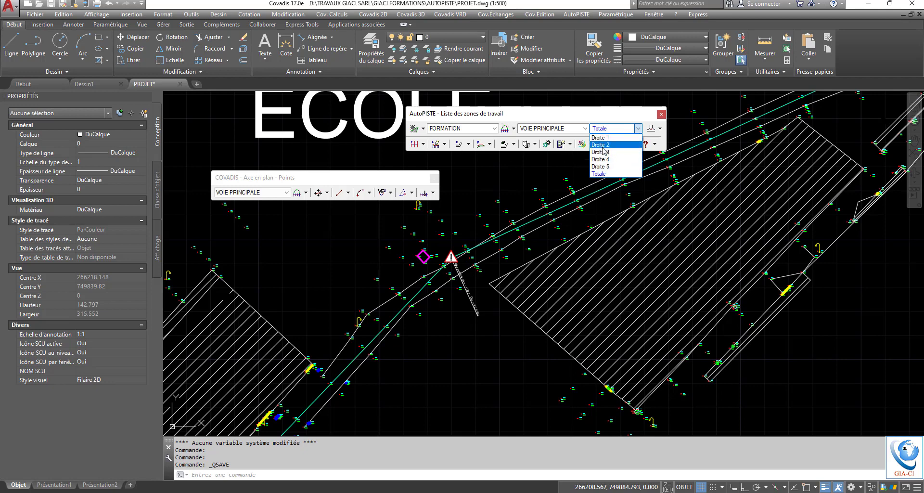
pyautogui.click(505, 116)
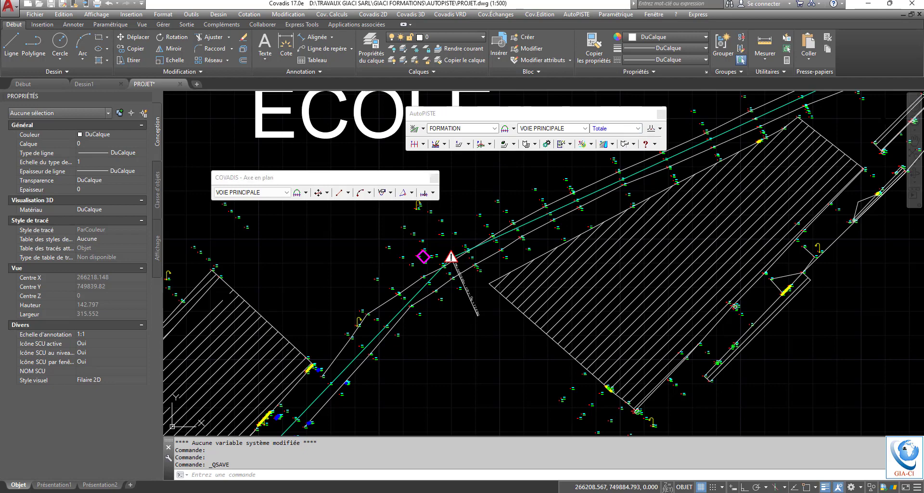
# - Review the arc and liaison commands available for the plan axis around the vertex beside ECOLE
pyautogui.scroll(-4, 403, 224)
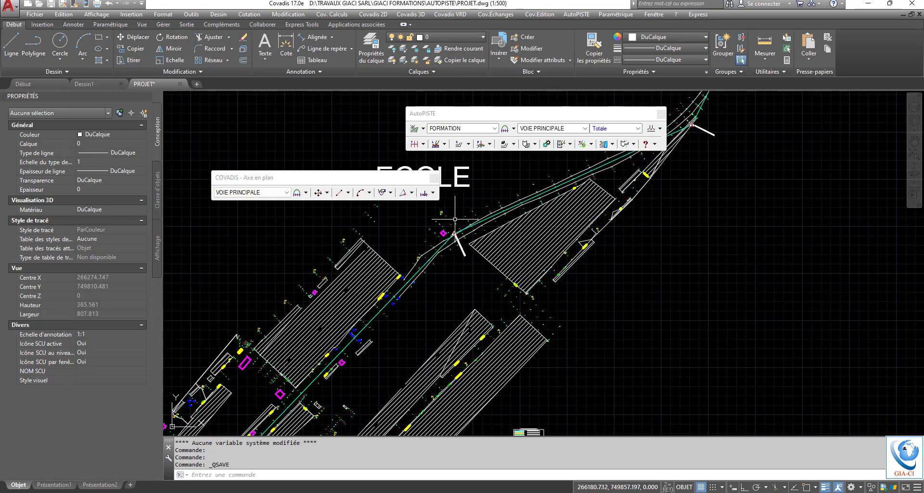
pyautogui.scroll(2, 409, 243)
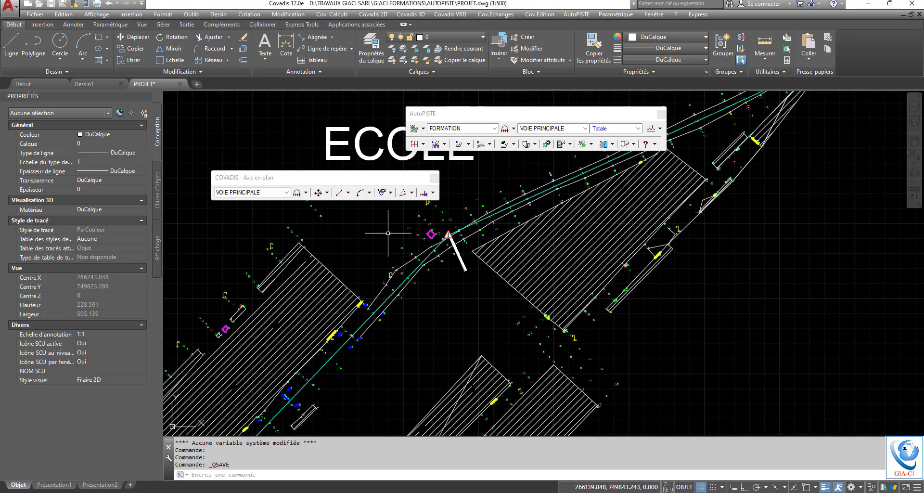
pyautogui.scroll(2, 375, 212)
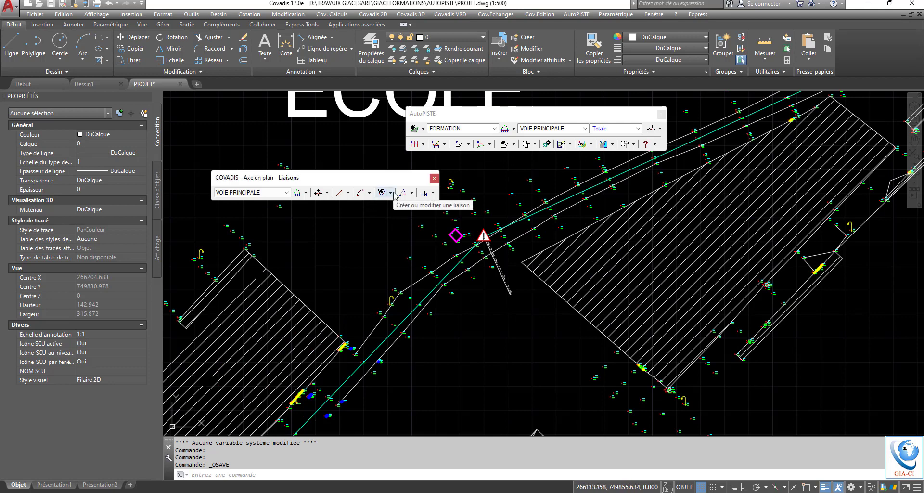
pyautogui.click(371, 194)
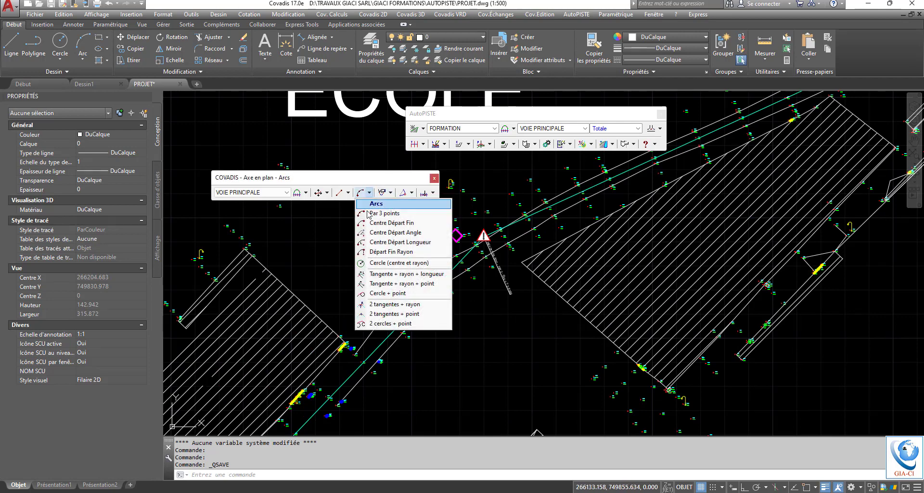
pyautogui.click(389, 193)
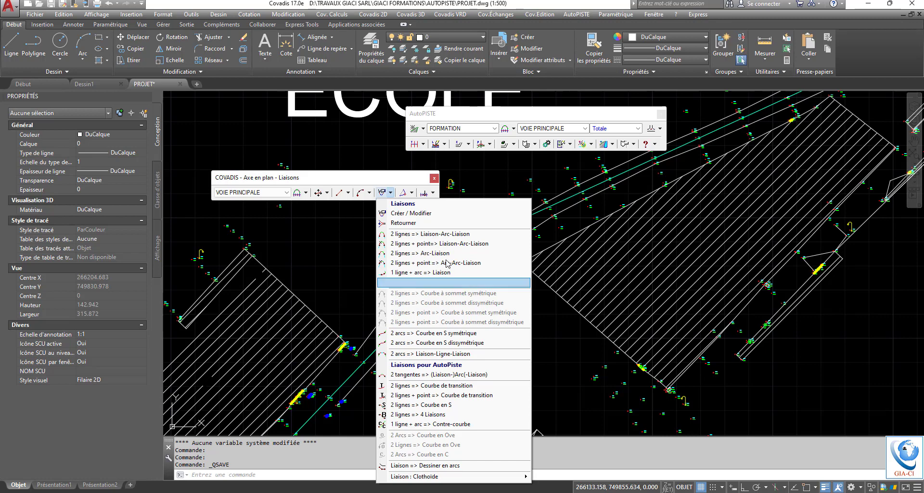
pyautogui.click(401, 179)
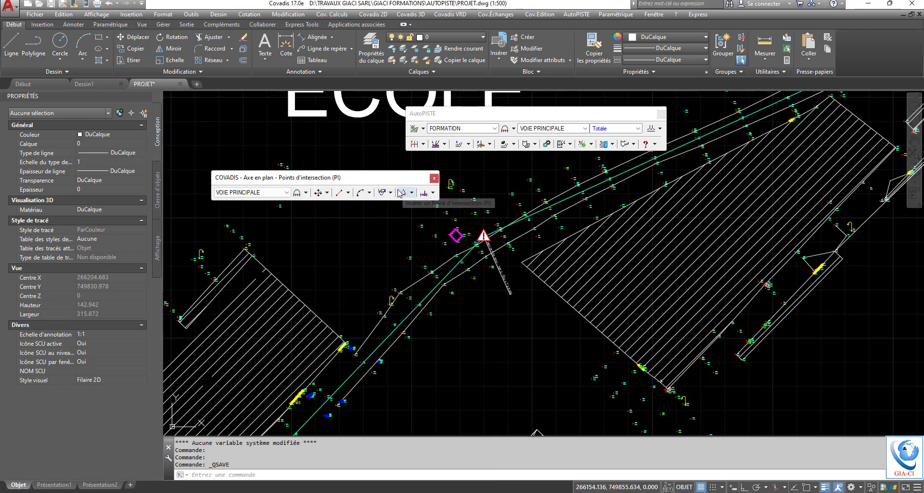
# - Connect the two straight axis segments meeting beside ECOLE with a 2 lignes => Liaison-Arc-Liaison curve of 240 m arc radius
pyautogui.click(390, 192)
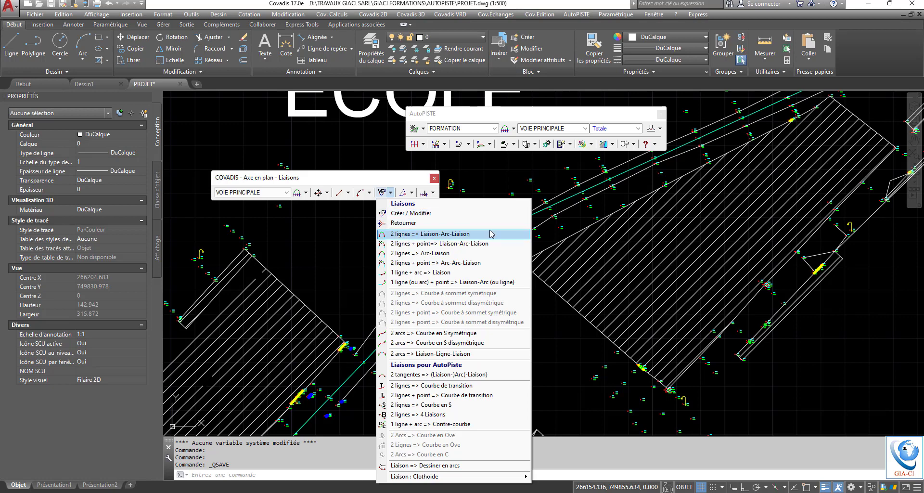
pyautogui.click(459, 235)
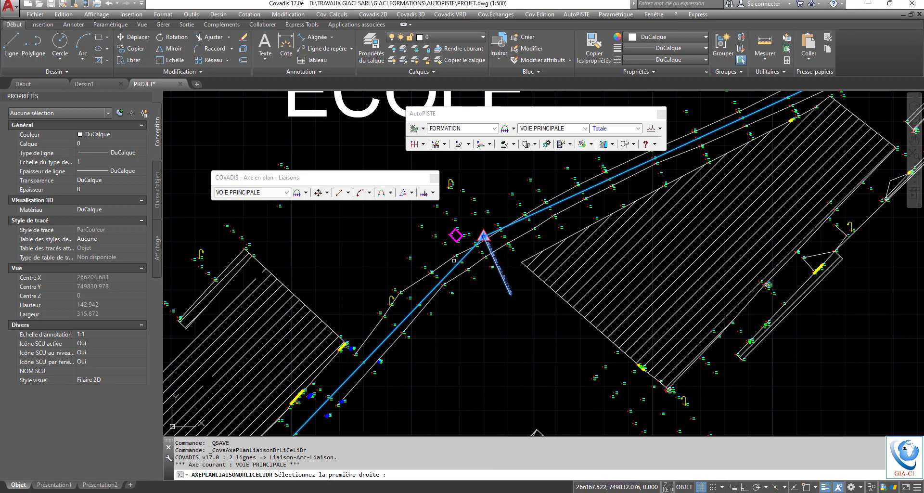
pyautogui.click(453, 267)
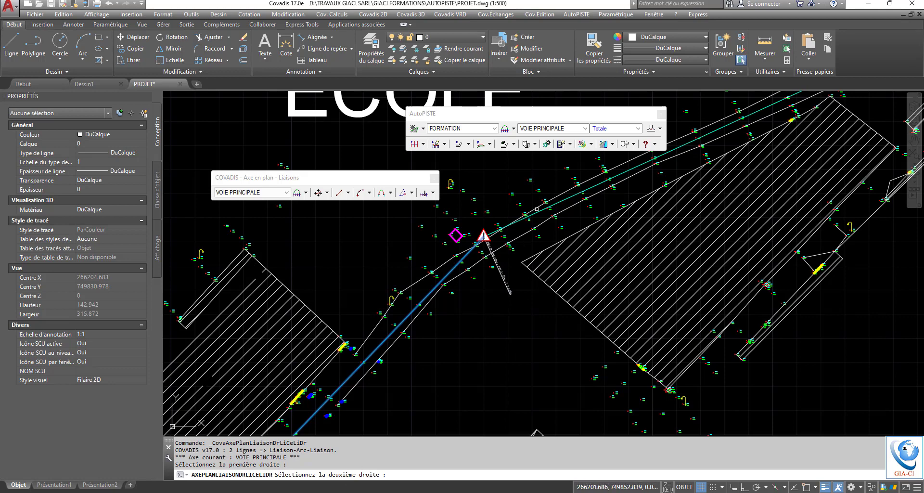
pyautogui.click(537, 208)
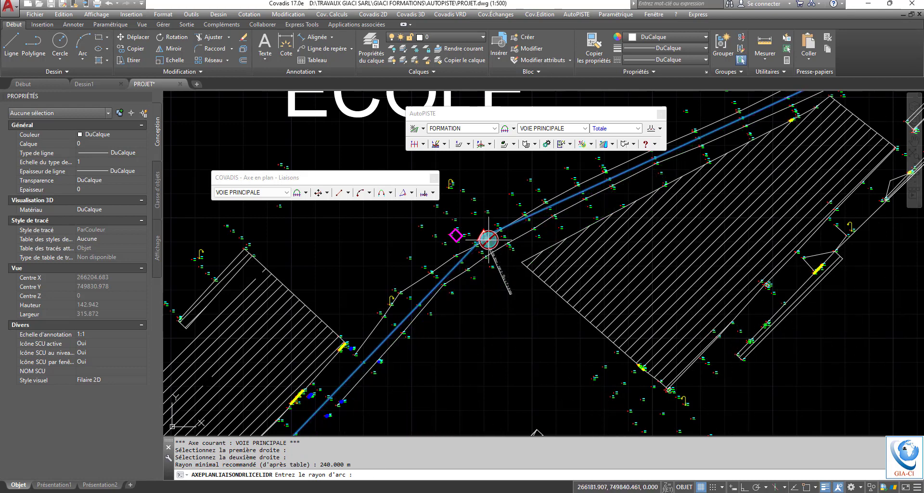
pyautogui.scroll(4, 495, 240)
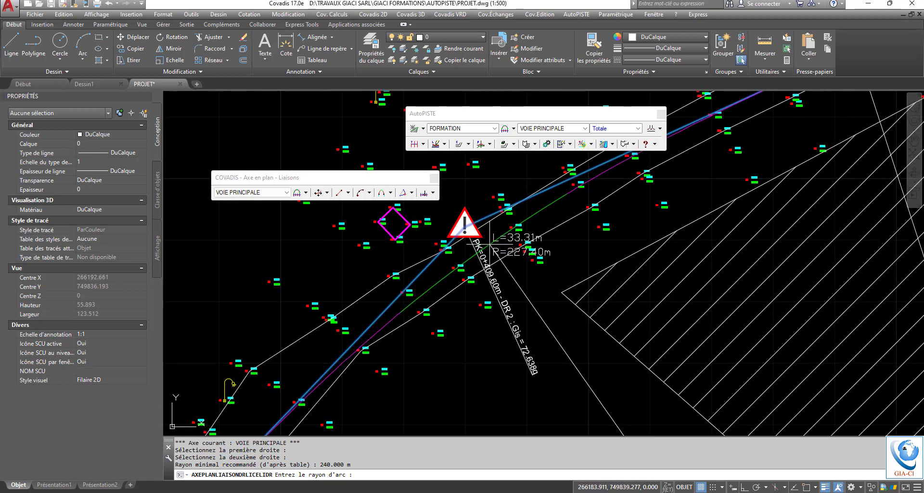
pyautogui.scroll(-6, 487, 238)
pyautogui.scroll(4, 479, 239)
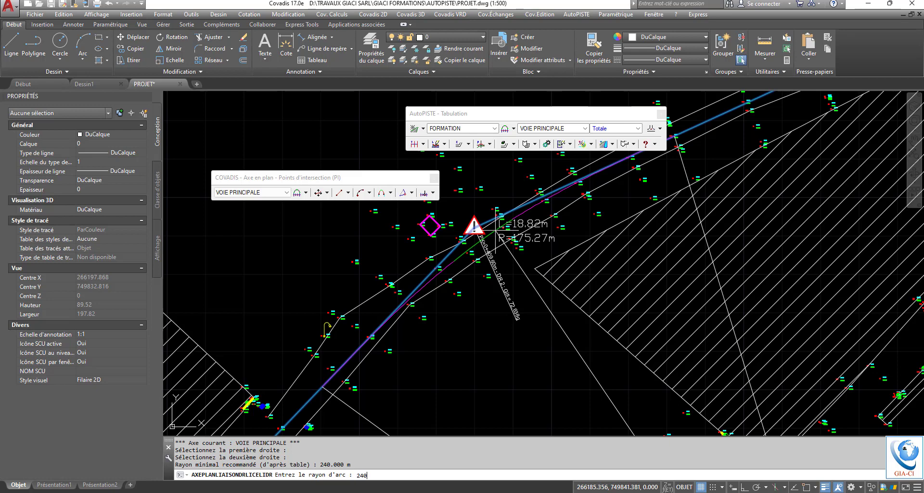
pyautogui.press('Return')
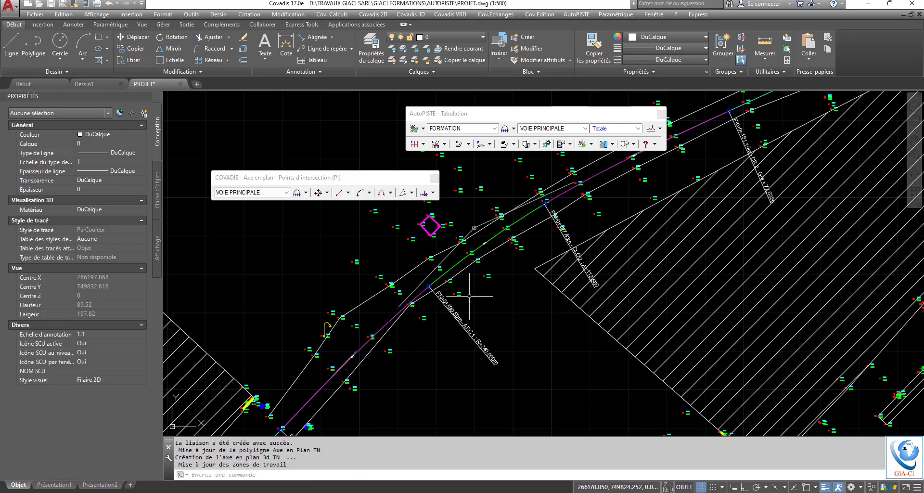
# - Examine the new curve beside ECOLE, its transitions and chainage labels, and the straight axis segment southwest of it
pyautogui.scroll(-3, 469, 296)
pyautogui.scroll(2, 453, 283)
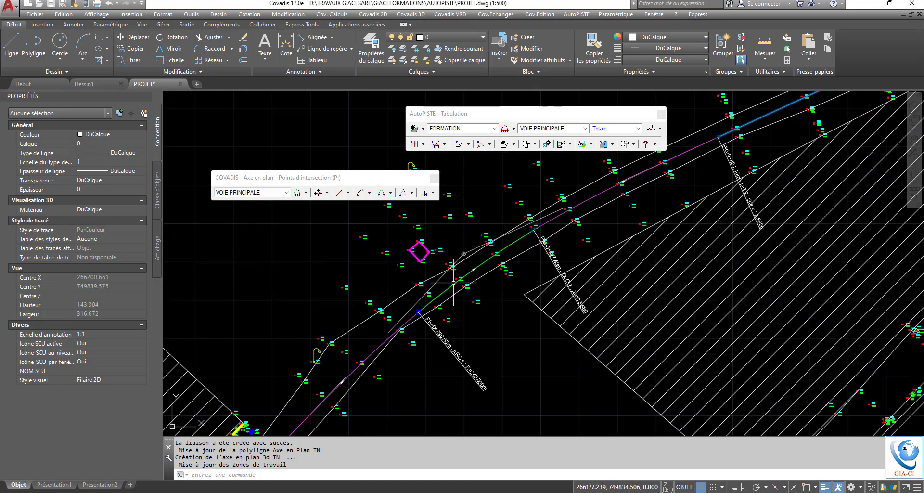
pyautogui.scroll(-2, 453, 282)
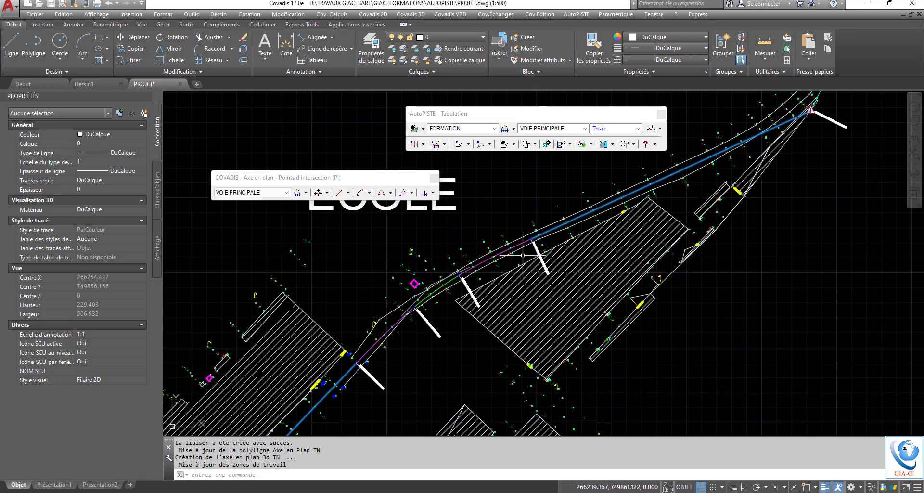
pyautogui.scroll(1, 424, 291)
pyautogui.scroll(2, 420, 296)
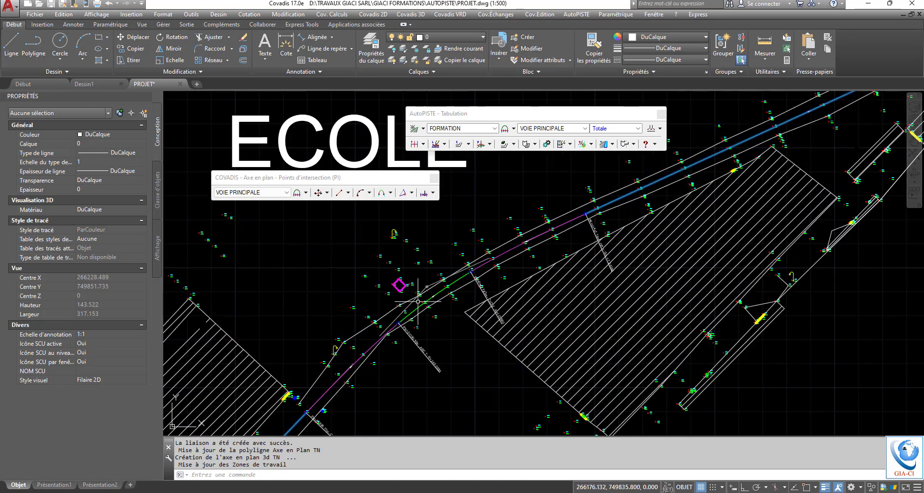
pyautogui.scroll(-2, 428, 262)
pyautogui.scroll(2, 427, 273)
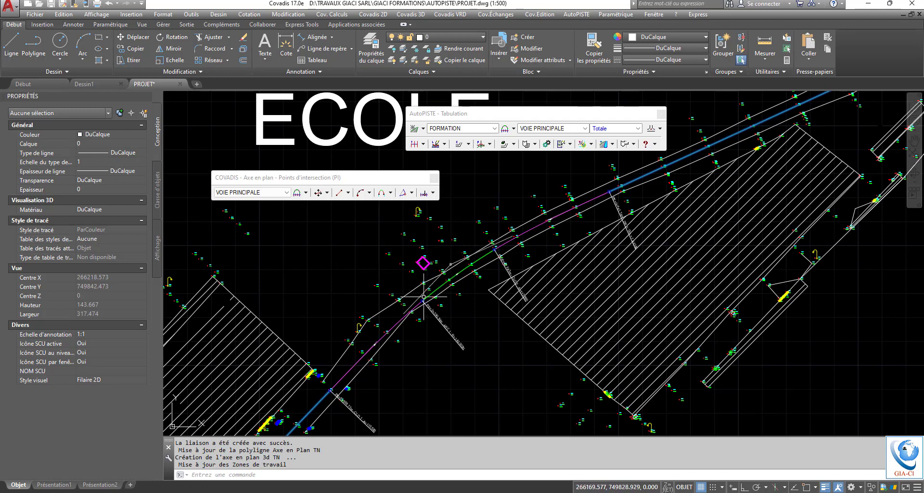
pyautogui.scroll(-3, 416, 279)
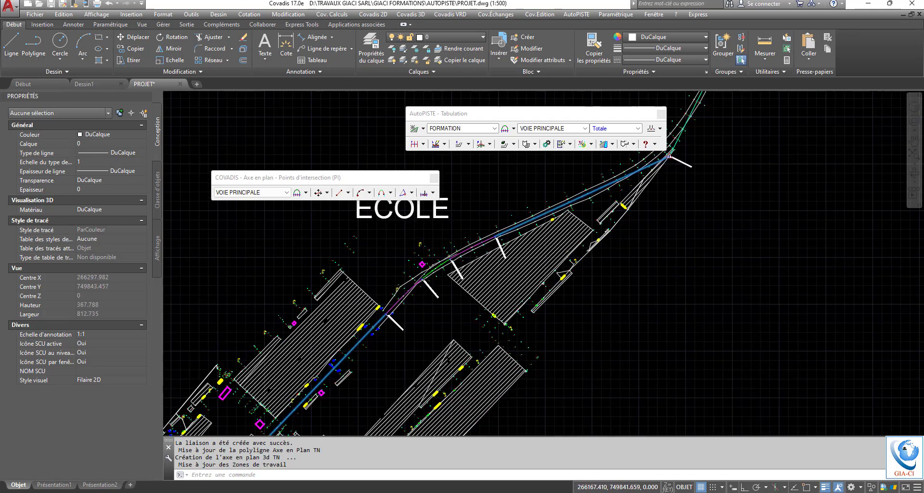
pyautogui.scroll(2, 466, 218)
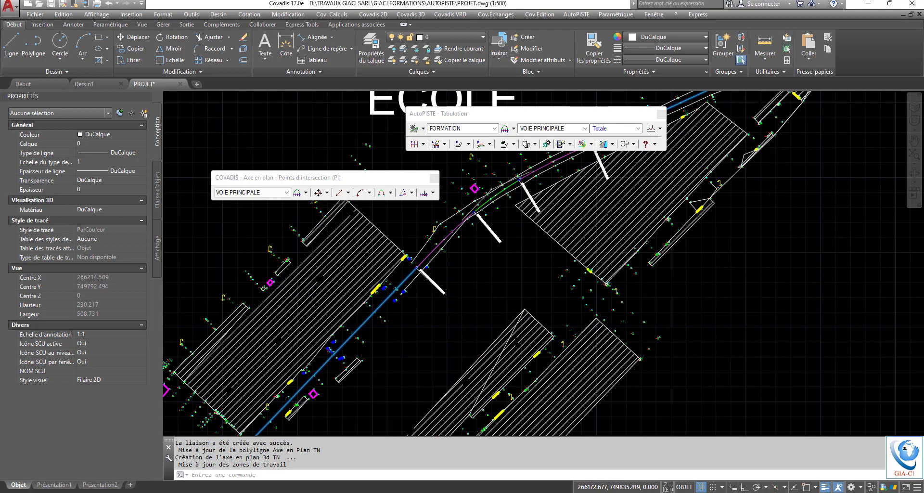
pyautogui.scroll(2, 469, 225)
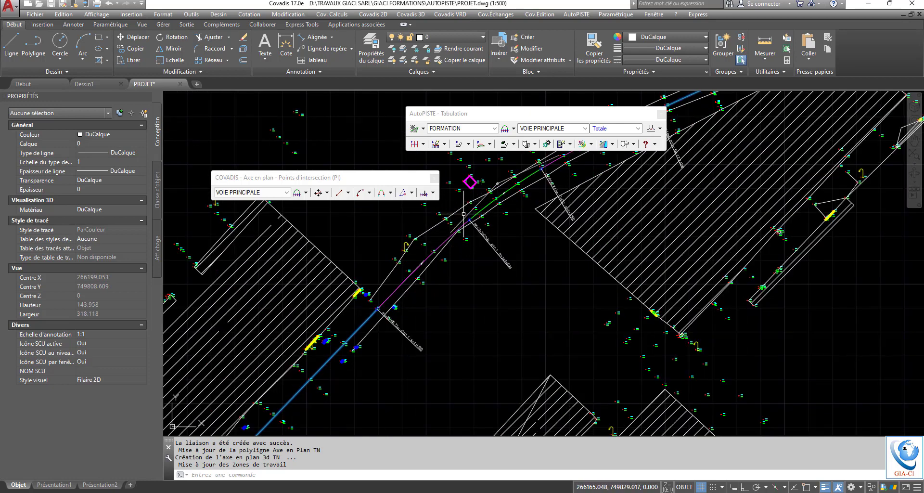
pyautogui.scroll(-4, 476, 222)
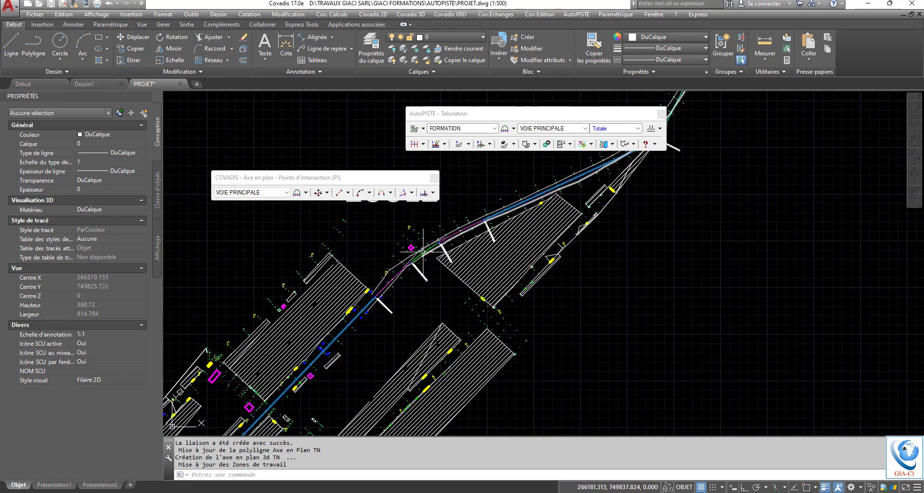
pyautogui.scroll(6, 402, 269)
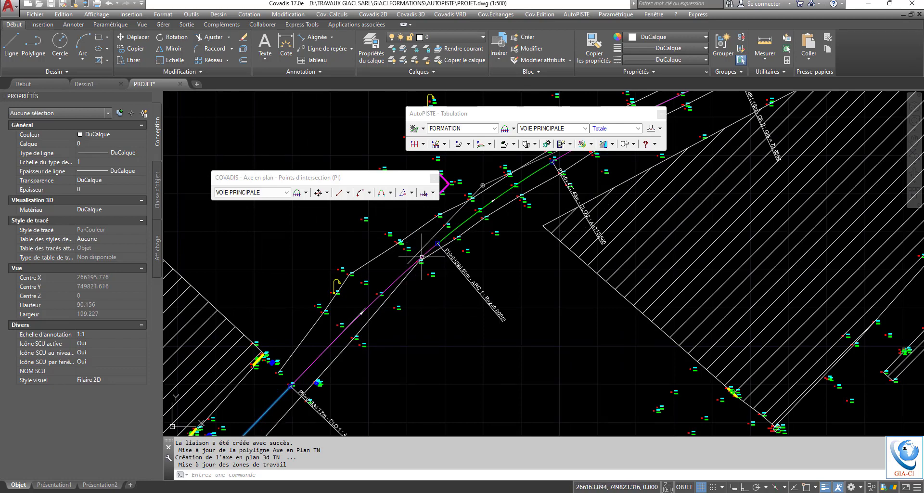
pyautogui.scroll(-6, 423, 258)
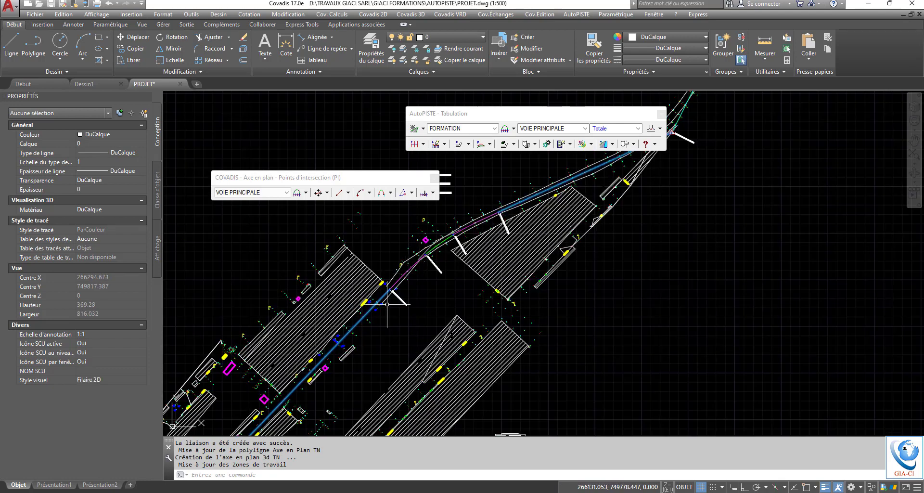
pyautogui.scroll(6, 324, 359)
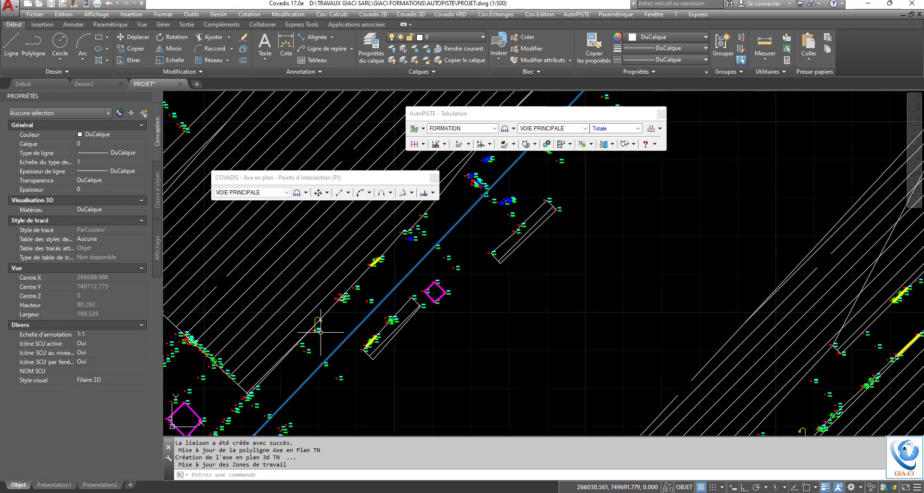
pyautogui.scroll(-4, 319, 331)
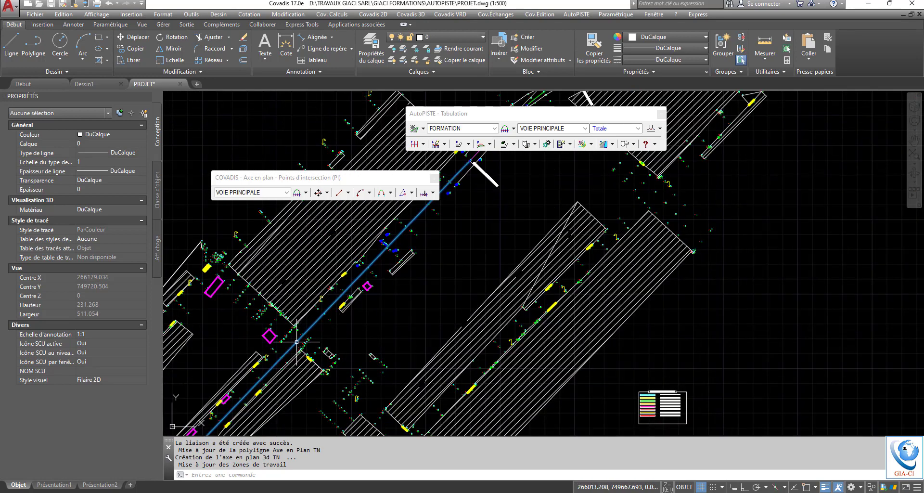
pyautogui.scroll(4, 296, 341)
pyautogui.scroll(-4, 306, 333)
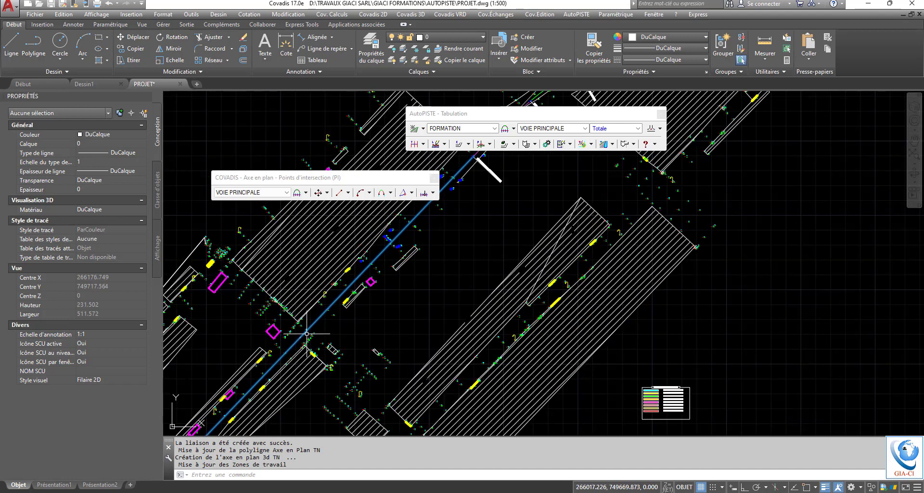
# - Connect the two straight axis segments meeting northeast of ECOLE with a 2 lignes => Liaison-Arc-Liaison curve of 150 m arc radius
pyautogui.moveTo(440, 263); pyautogui.dragTo(365, 377, button='middle')
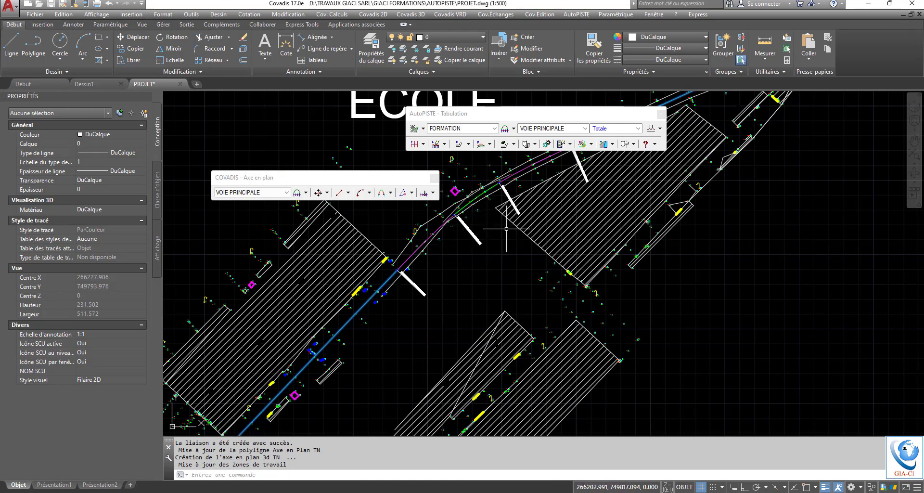
pyautogui.moveTo(506, 229); pyautogui.dragTo(407, 341, button='middle')
pyautogui.scroll(-2, 391, 319)
pyautogui.moveTo(605, 223); pyautogui.dragTo(481, 255, button='middle')
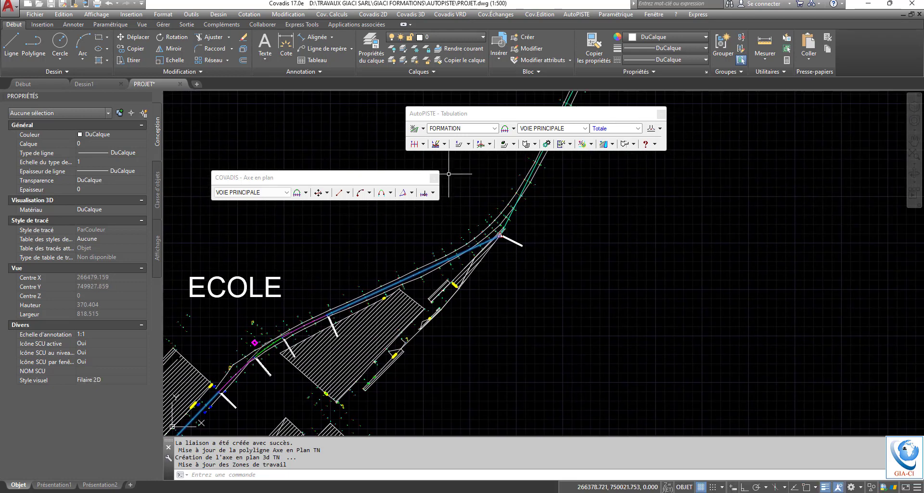
pyautogui.click(391, 193)
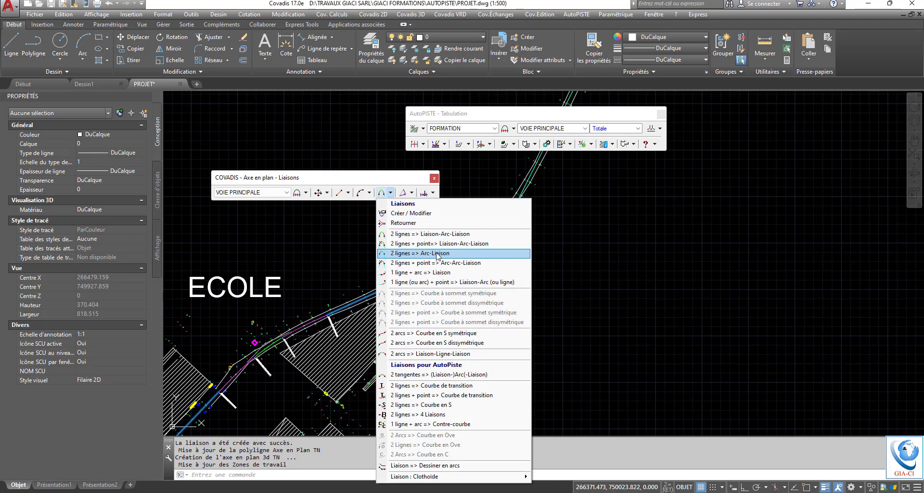
pyautogui.click(437, 234)
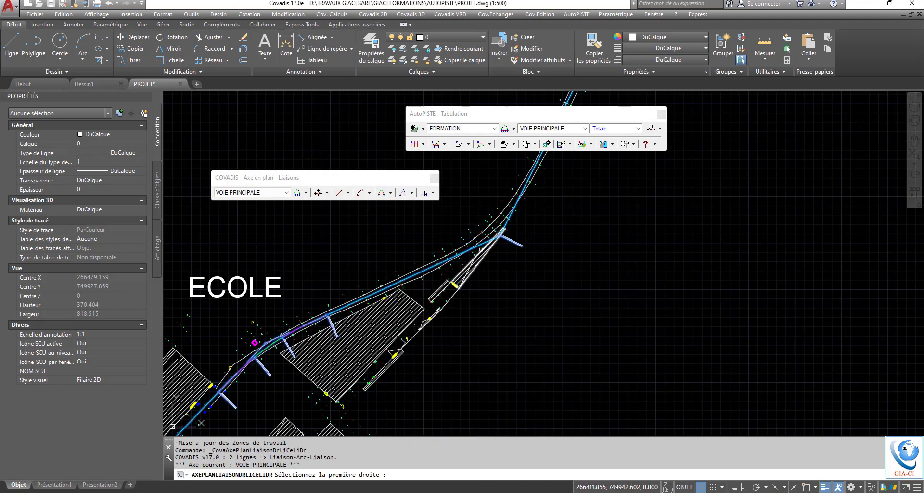
pyautogui.scroll(2, 480, 249)
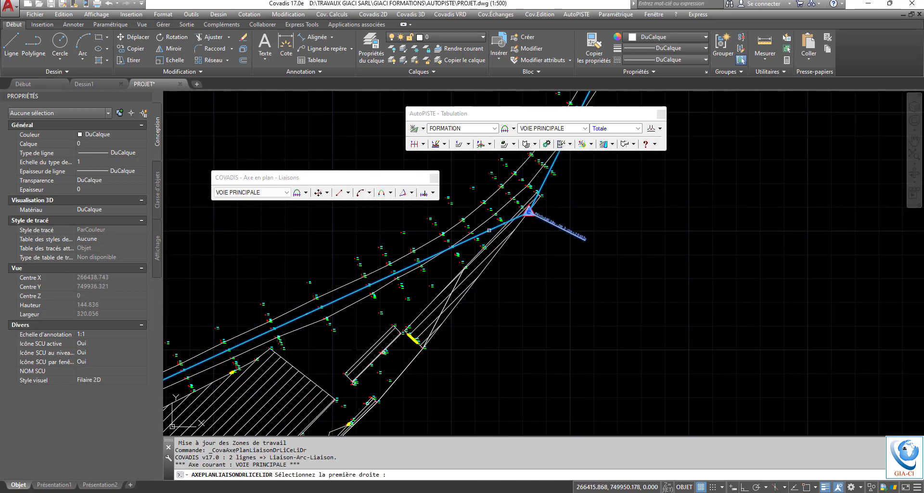
pyautogui.click(489, 230)
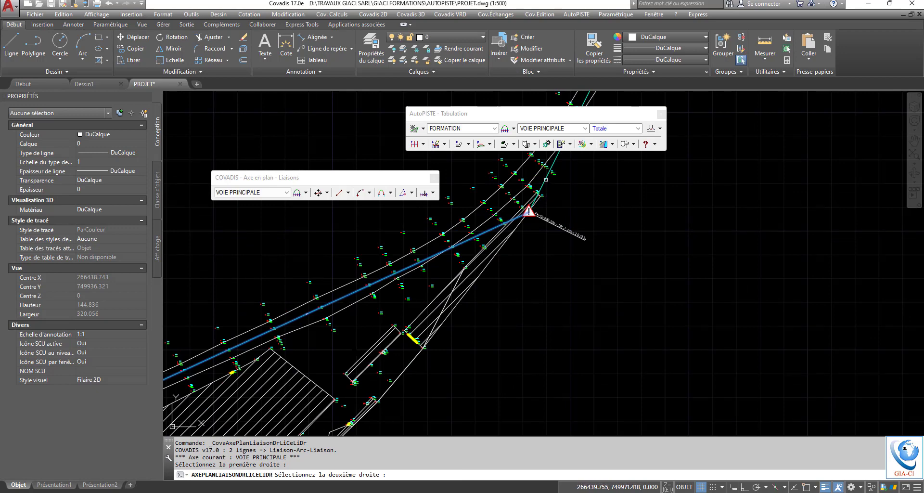
pyautogui.click(546, 180)
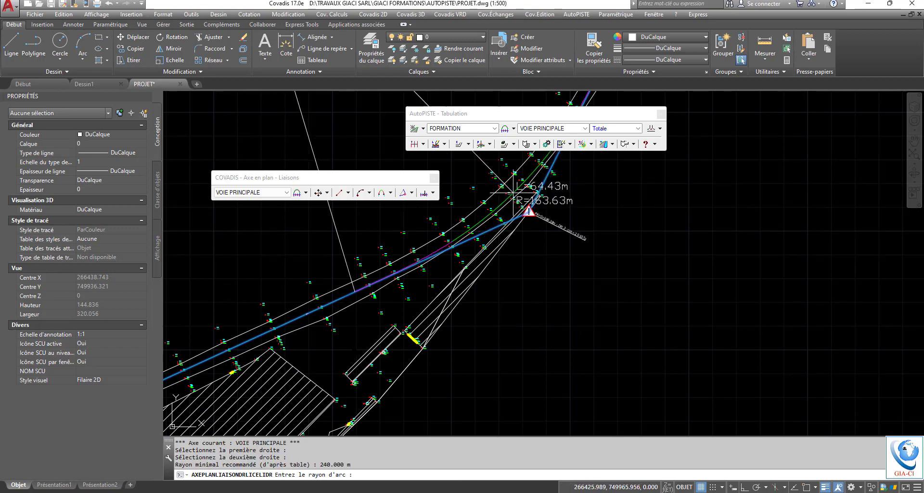
pyautogui.scroll(-2, 513, 198)
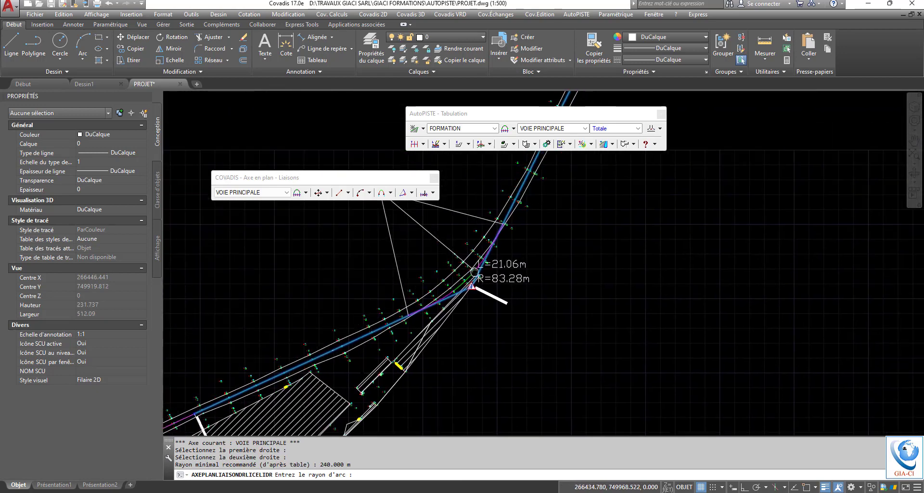
pyautogui.scroll(2, 469, 289)
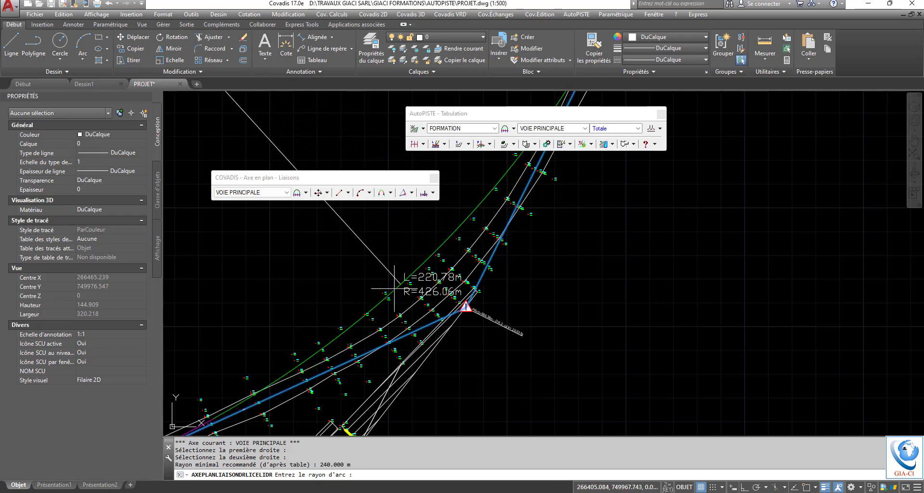
pyautogui.scroll(-2, 432, 329)
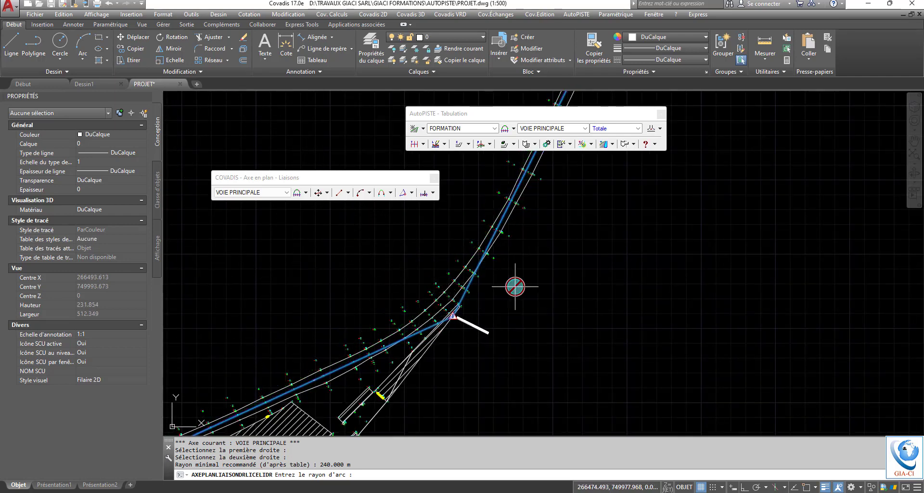
pyautogui.scroll(-2, 450, 332)
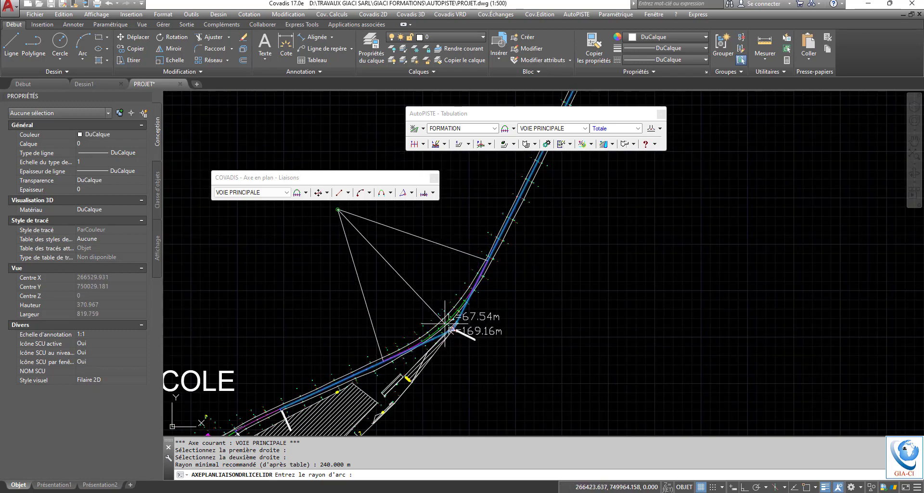
pyautogui.scroll(2, 441, 315)
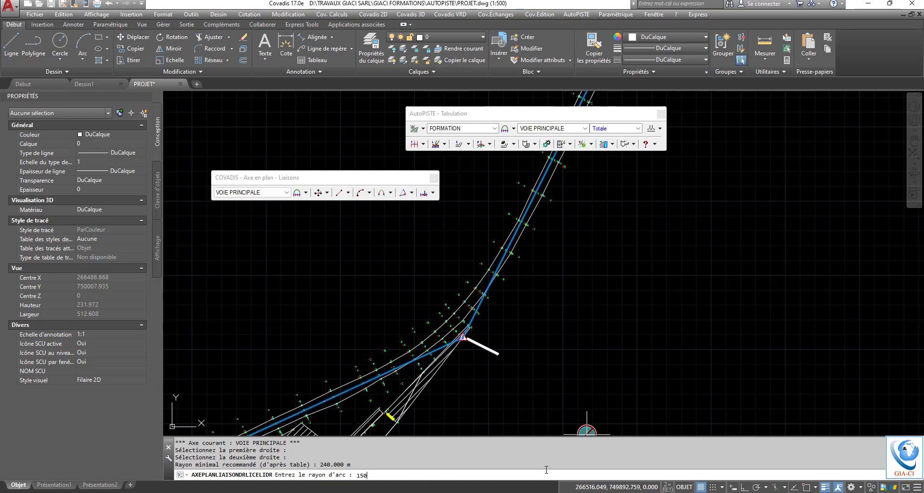
pyautogui.press('Return')
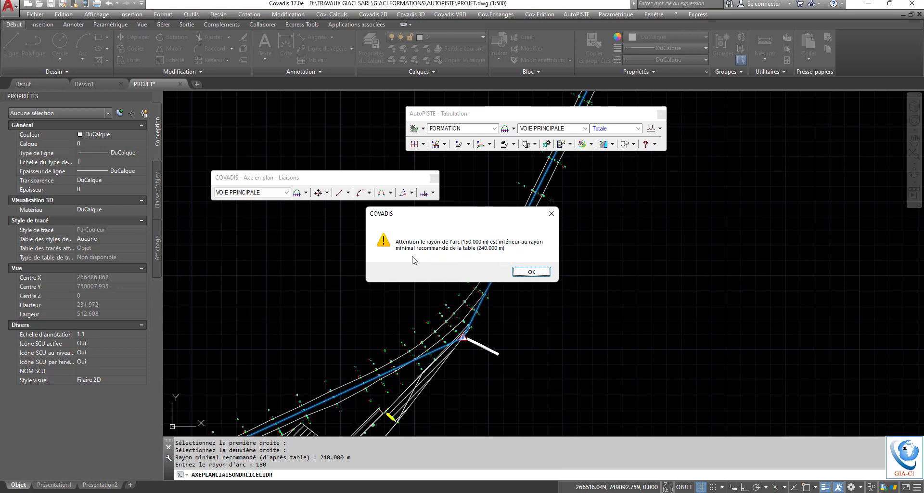
pyautogui.click(531, 271)
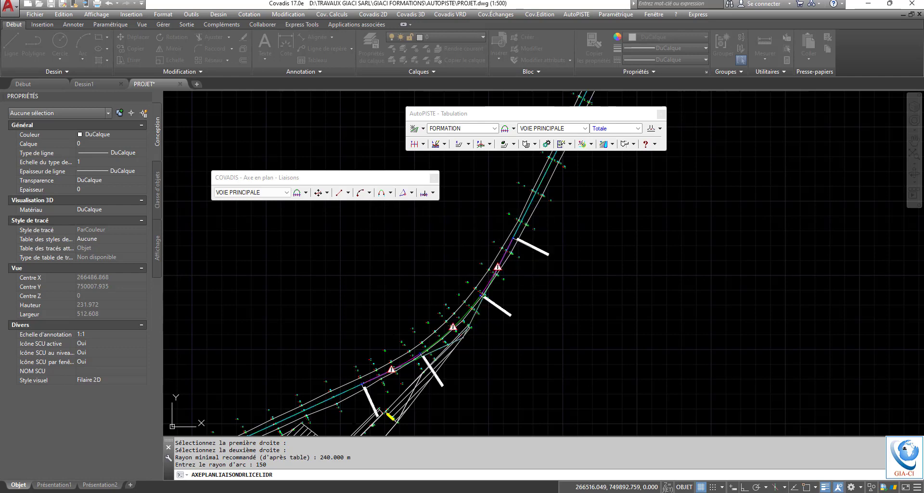
# - Examine the new curve northeast of ECOLE, its warning markers, labels and axis properties
pyautogui.scroll(2, 471, 320)
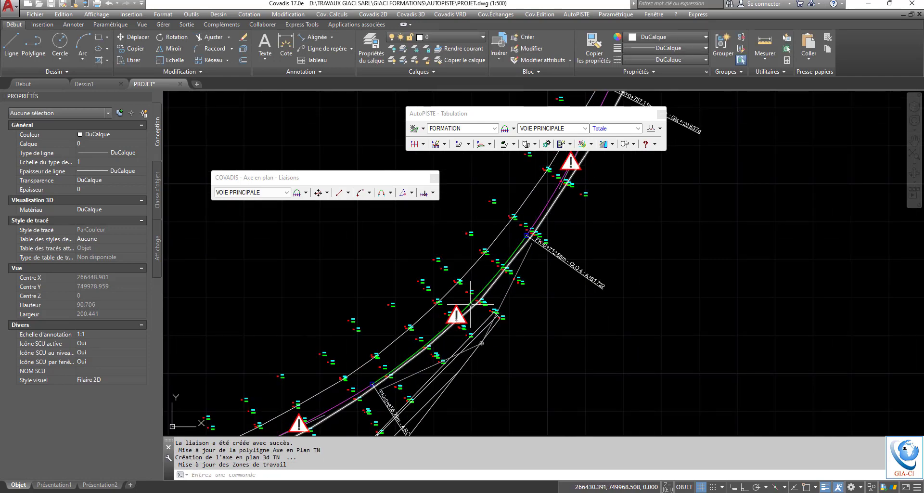
pyautogui.scroll(-2, 470, 303)
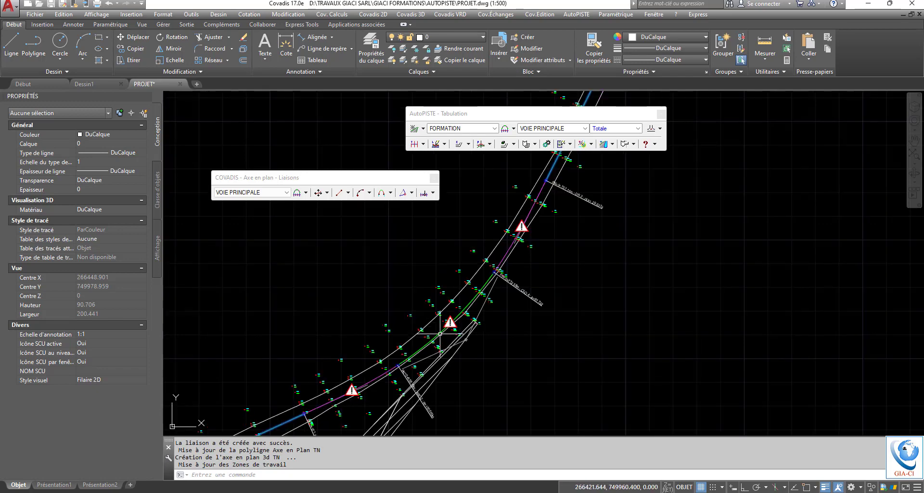
pyautogui.scroll(2, 462, 310)
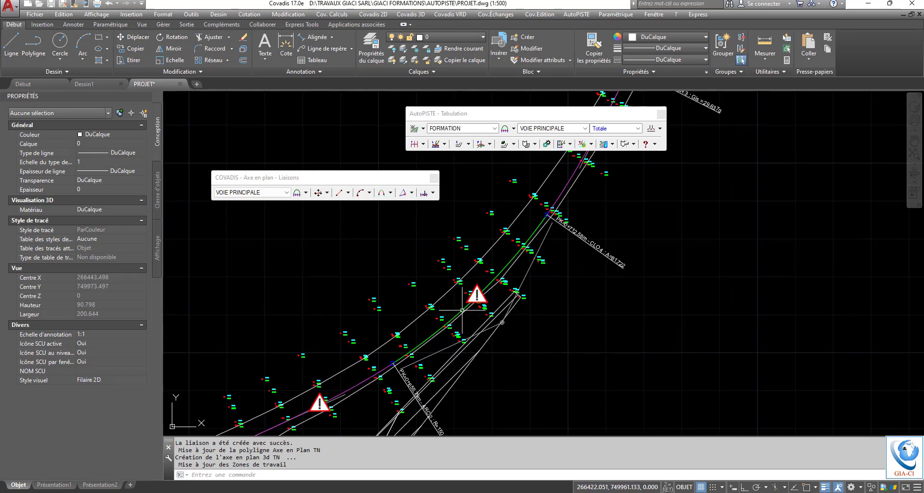
pyautogui.click(462, 306)
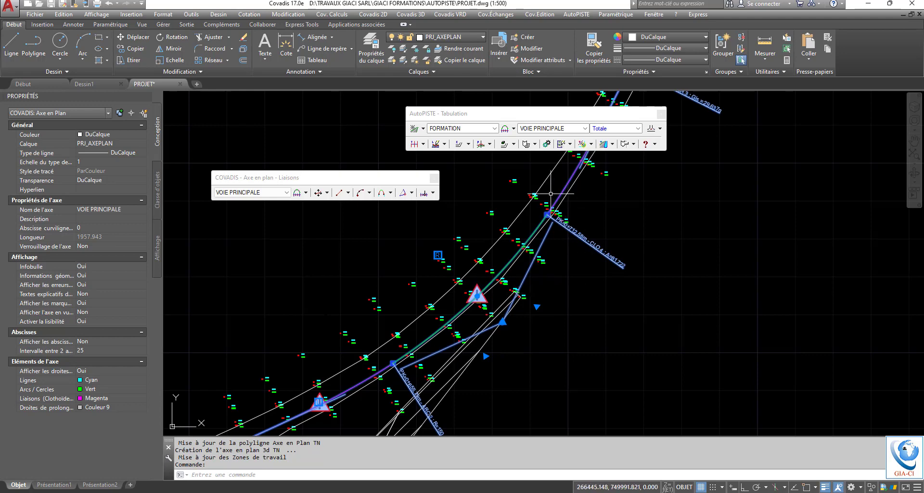
pyautogui.press('Escape')
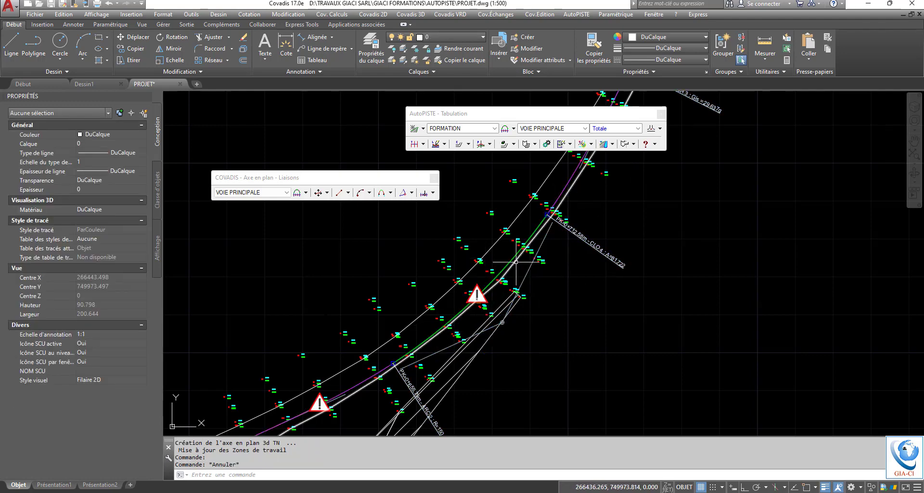
# - Connect the straight axis segments at the next vertex to the northeast with a 2 lignes => Liaison-Arc-Liaison curve of 500 m arc radius
pyautogui.scroll(-2, 437, 341)
pyautogui.scroll(-6, 436, 341)
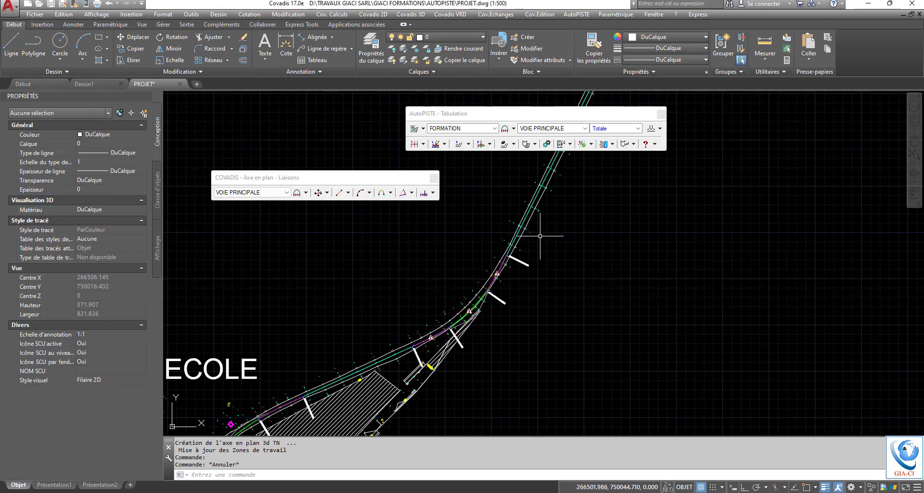
pyautogui.scroll(-3, 472, 313)
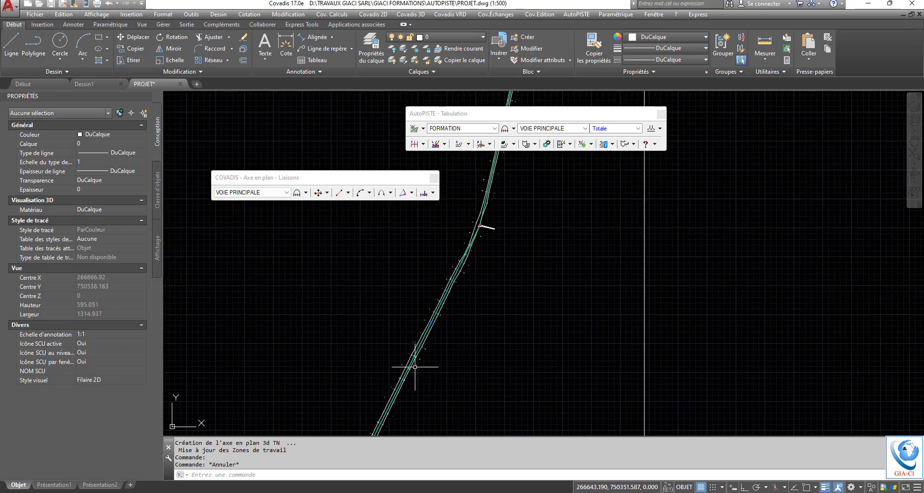
pyautogui.scroll(6, 463, 253)
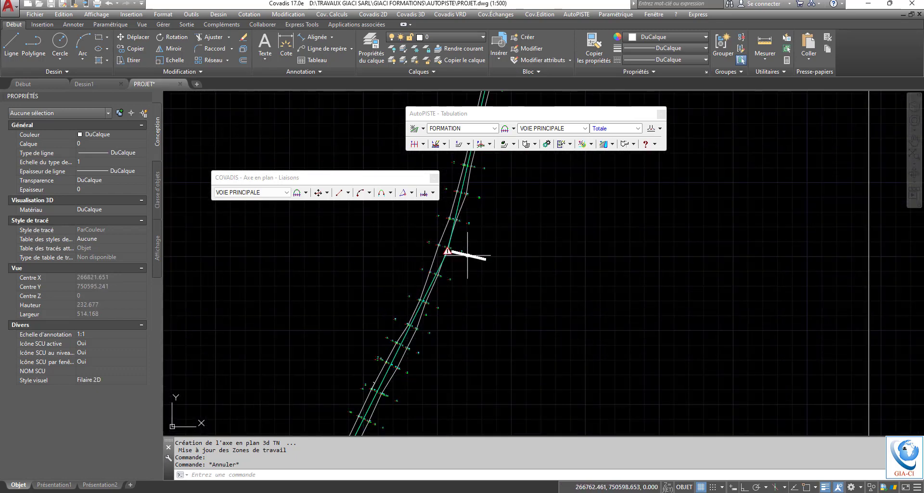
pyautogui.moveTo(473, 239); pyautogui.dragTo(505, 247, button='middle')
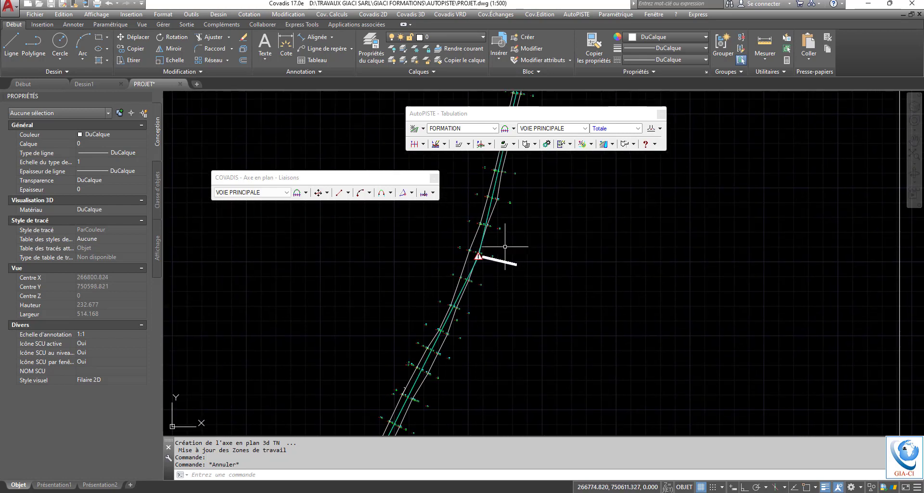
pyautogui.click(381, 193)
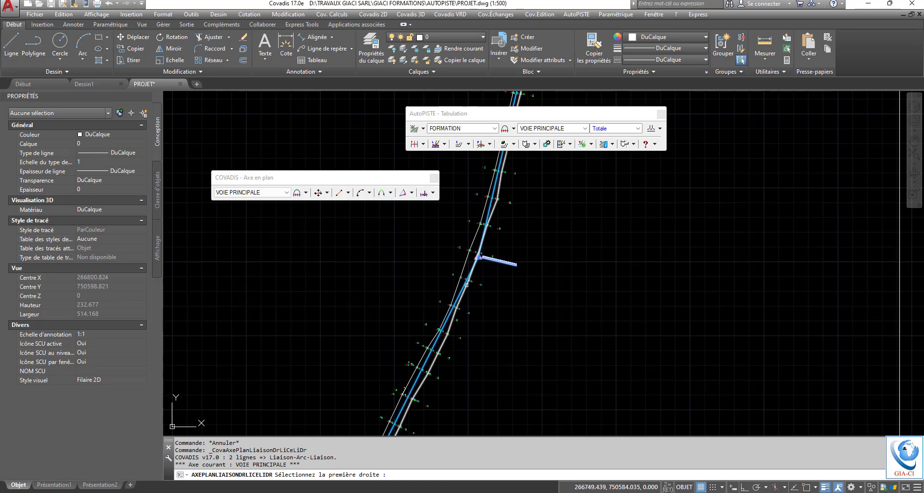
pyautogui.click(489, 218)
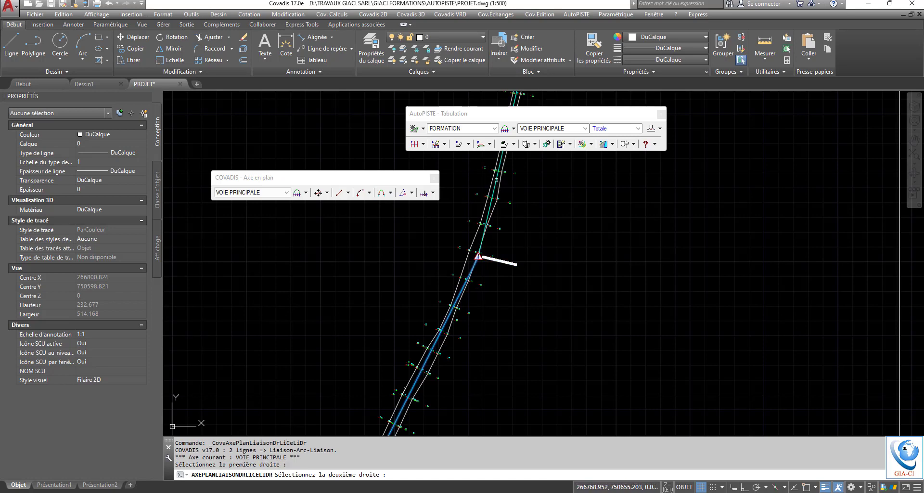
pyautogui.click(495, 181)
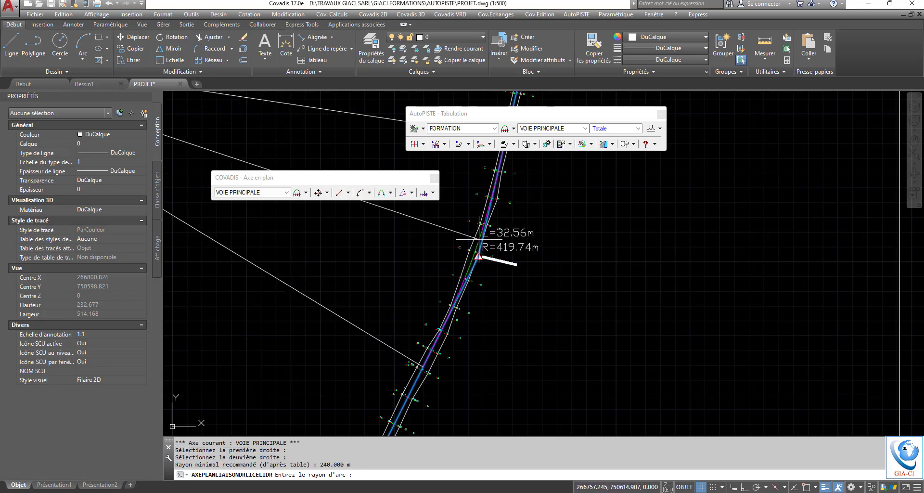
pyautogui.scroll(2, 478, 256)
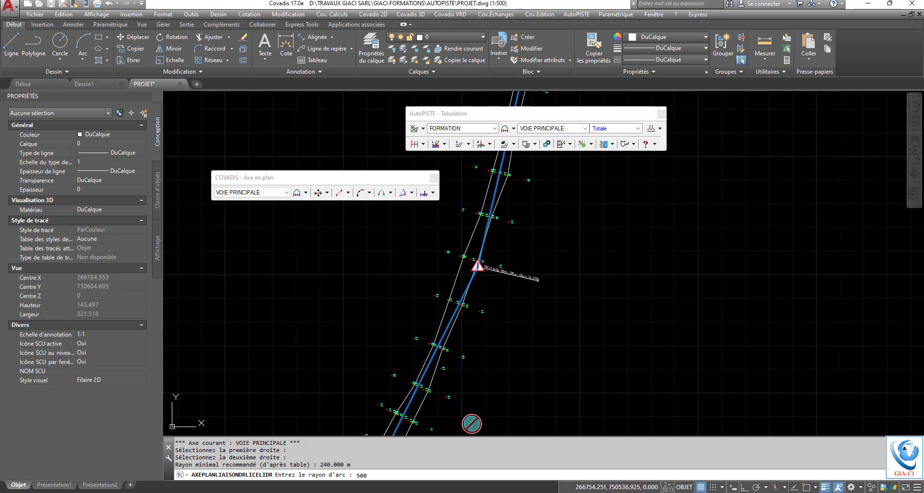
pyautogui.press('Return')
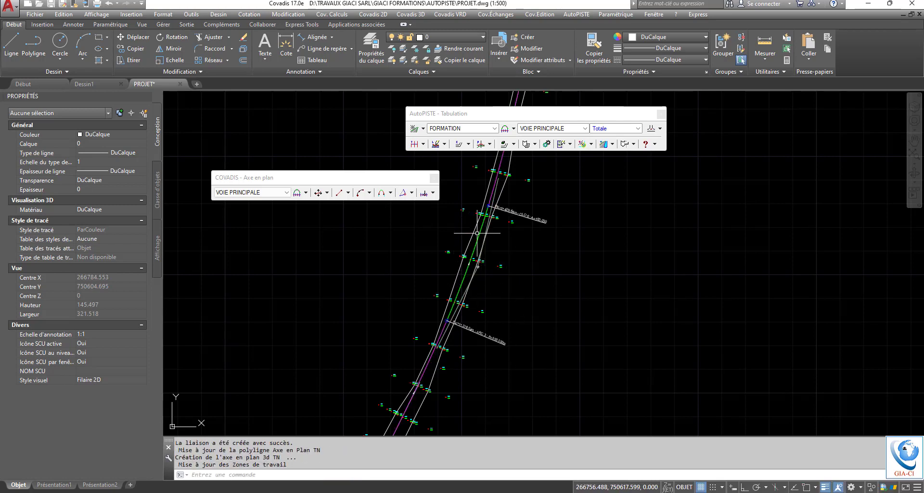
# - Examine the 500 m radius curve and the rest of the axis up to the last vertex near its northern end
pyautogui.scroll(-2, 477, 233)
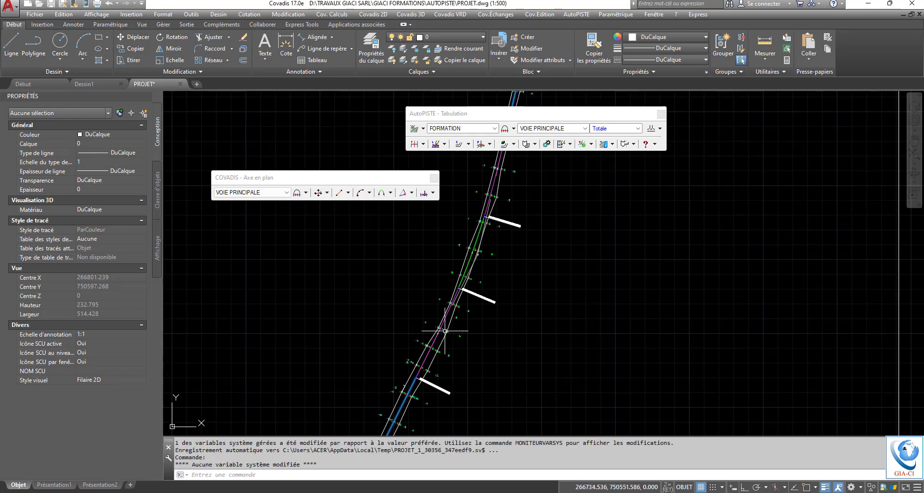
pyautogui.scroll(-4, 446, 328)
pyautogui.moveTo(491, 222); pyautogui.dragTo(478, 301, button='middle')
pyautogui.scroll(-2, 470, 341)
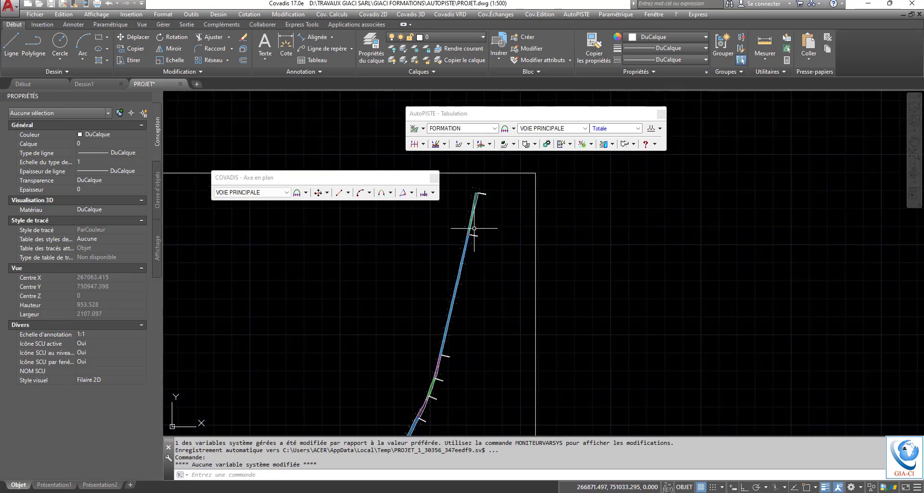
pyautogui.scroll(12, 474, 229)
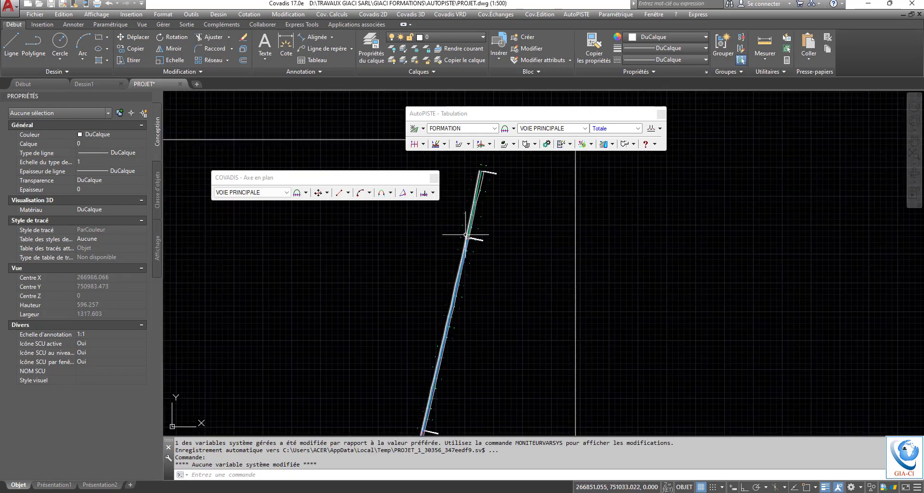
pyautogui.click(394, 192)
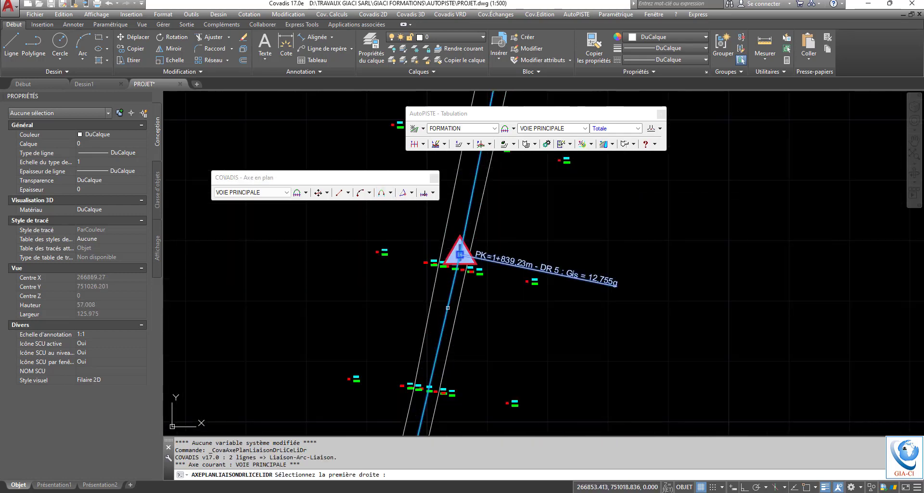
pyautogui.click(447, 307)
pyautogui.click(469, 217)
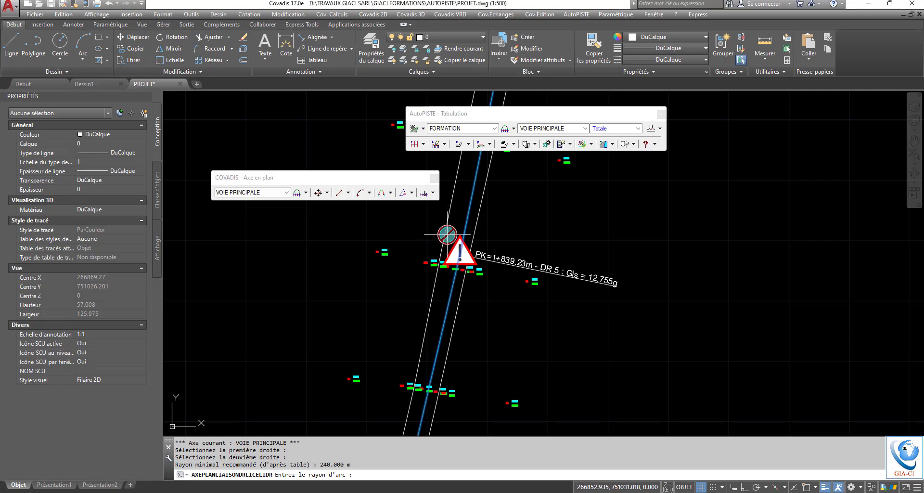
pyautogui.press('Escape')
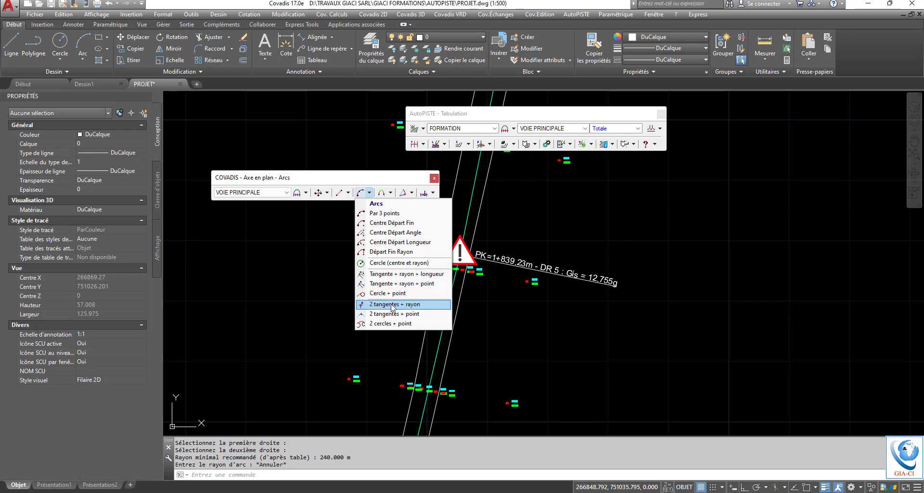
# - Connect the two straight axis segments at the last vertex near the northern end with a 2 tangentes + rayon arc of 1000 m radius
pyautogui.click(419, 305)
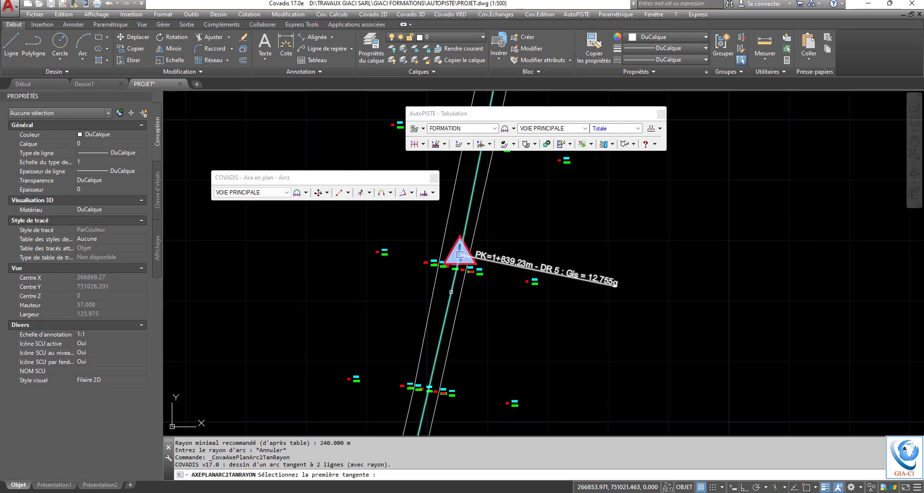
pyautogui.click(463, 210)
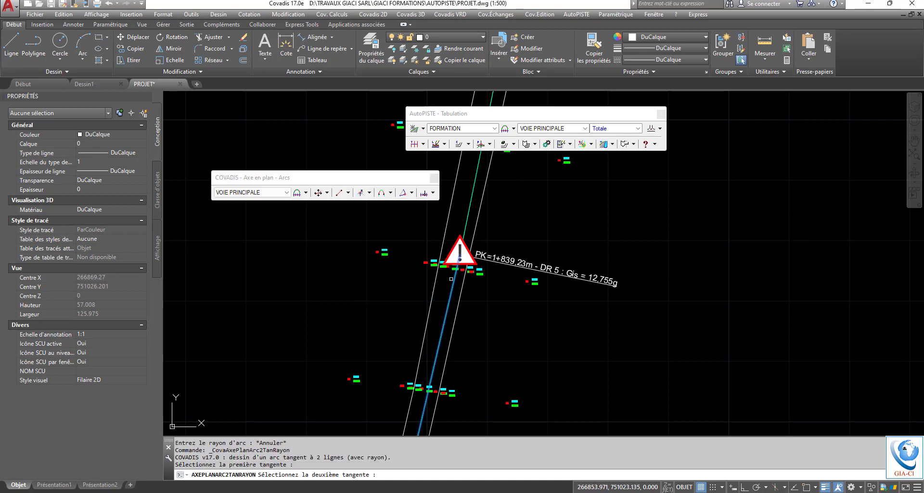
pyautogui.click(471, 202)
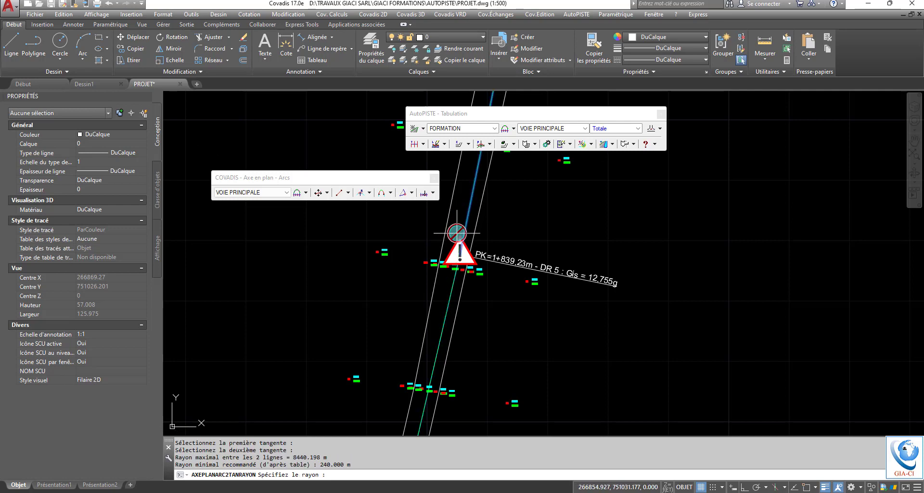
pyautogui.write('1')
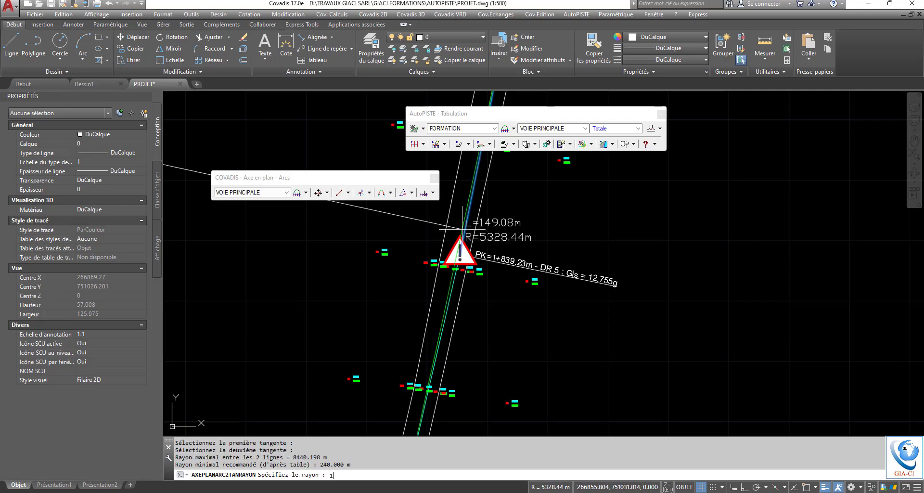
pyautogui.write('000')
pyautogui.press('Return')
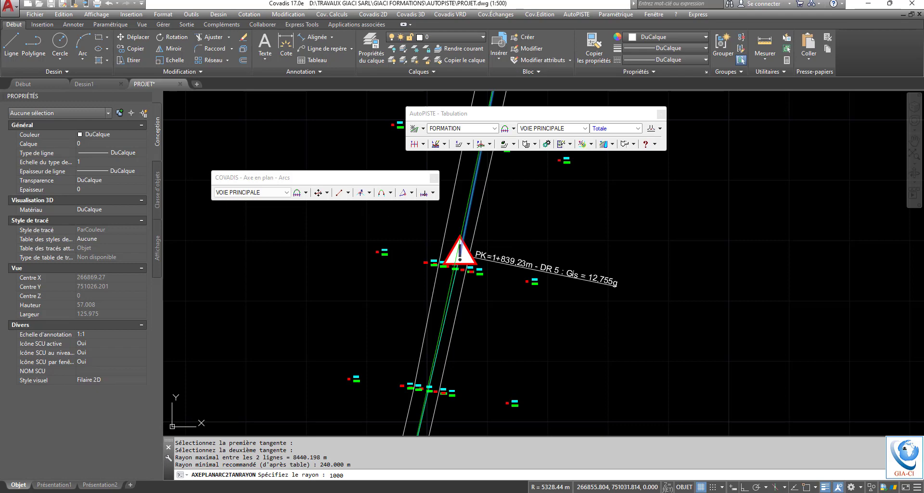
# - Examine the new tangent arc, the remaining axis curves southward and the curves, labels and warning markers around ECOLE
pyautogui.scroll(-4, 507, 239)
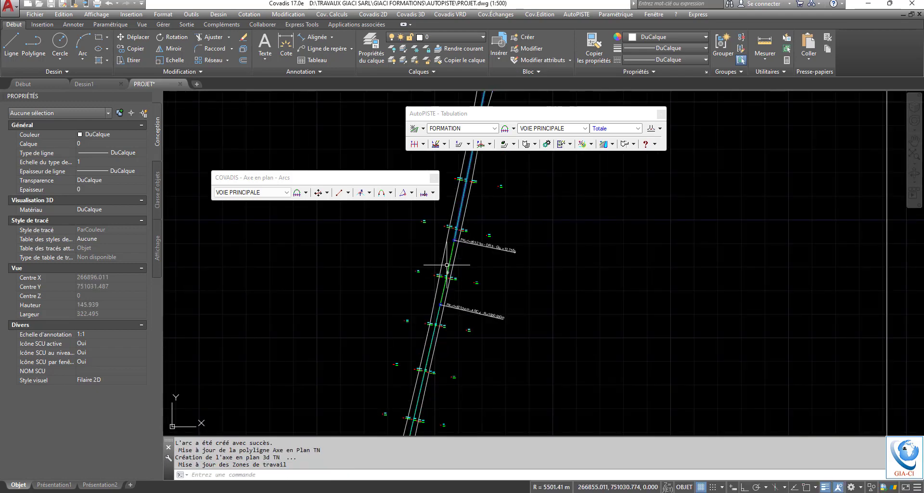
pyautogui.scroll(-8, 462, 224)
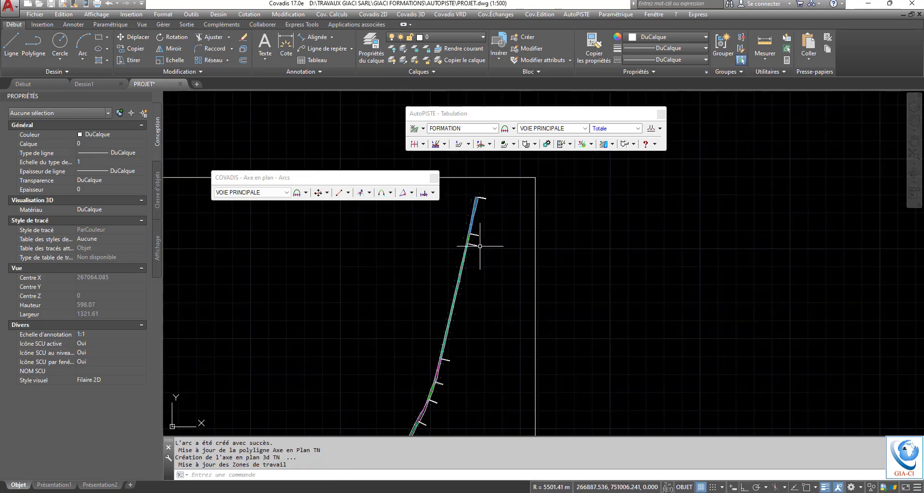
pyautogui.moveTo(472, 334); pyautogui.dragTo(484, 260, button='middle')
pyautogui.scroll(-3, 449, 365)
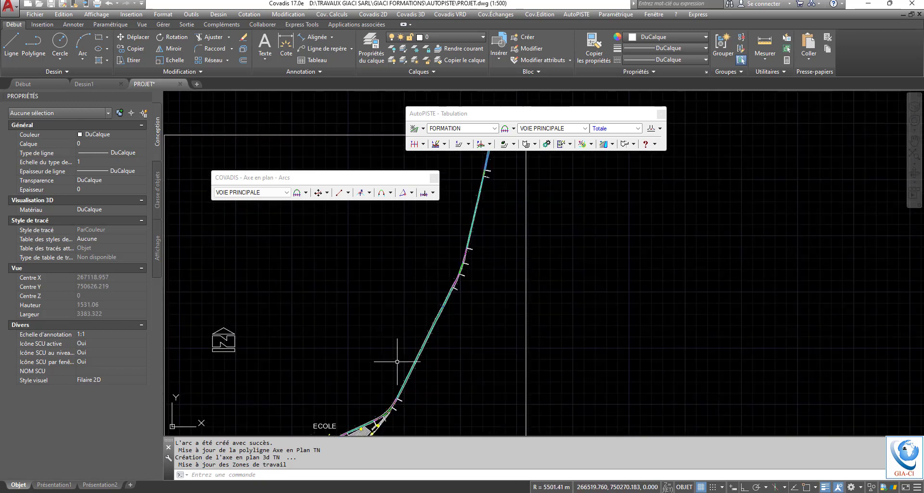
pyautogui.moveTo(449, 365)
pyautogui.mouseDown(button='middle')
pyautogui.moveTo(398, 324)
pyautogui.moveTo(380, 332)
pyautogui.mouseUp(button='middle')
pyautogui.scroll(5, 344, 375)
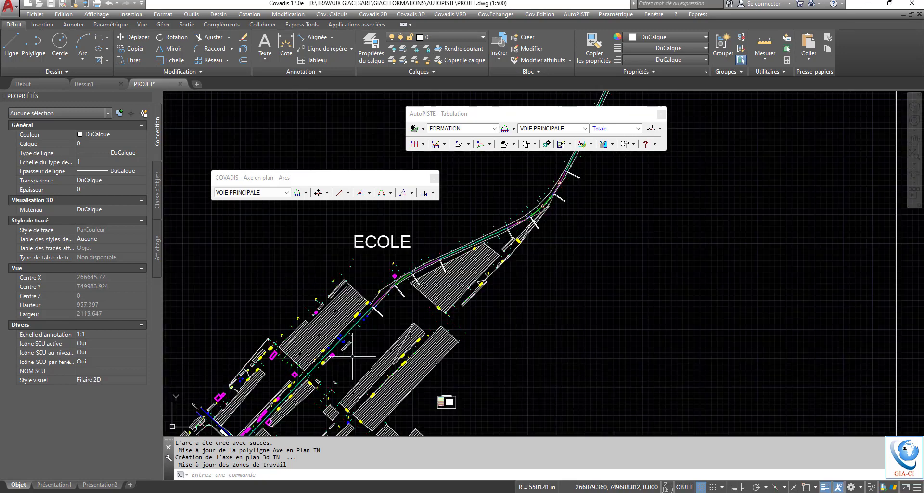
pyautogui.moveTo(553, 204); pyautogui.dragTo(511, 269, button='middle')
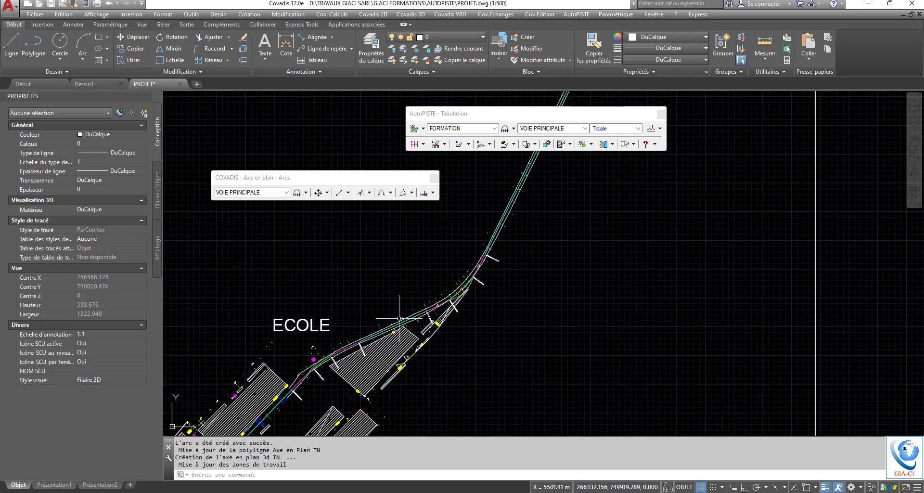
pyautogui.moveTo(360, 342); pyautogui.dragTo(451, 224, button='middle')
pyautogui.scroll(-2, 465, 238)
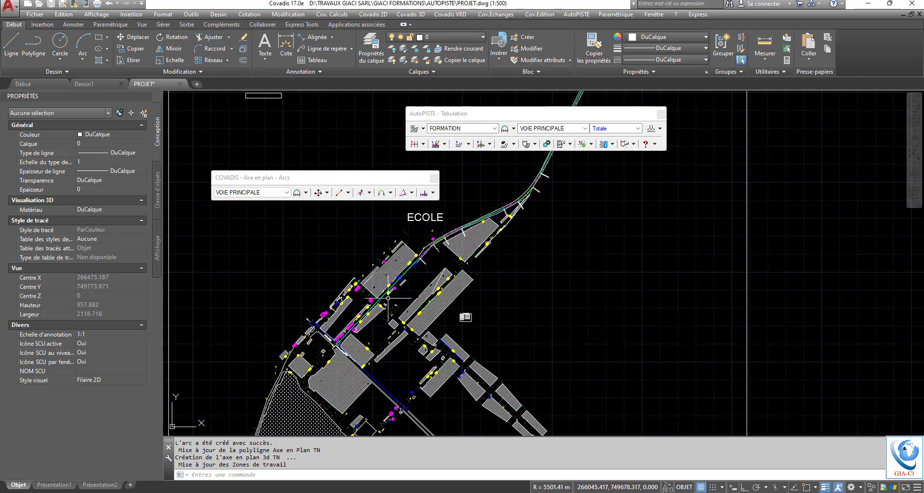
pyautogui.scroll(3, 417, 246)
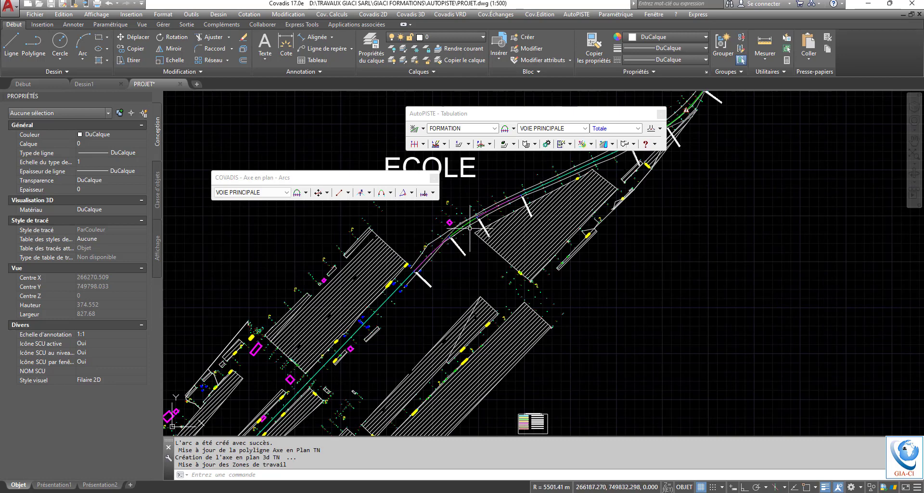
pyautogui.scroll(1, 494, 201)
pyautogui.scroll(6, 494, 201)
pyautogui.scroll(-2, 347, 315)
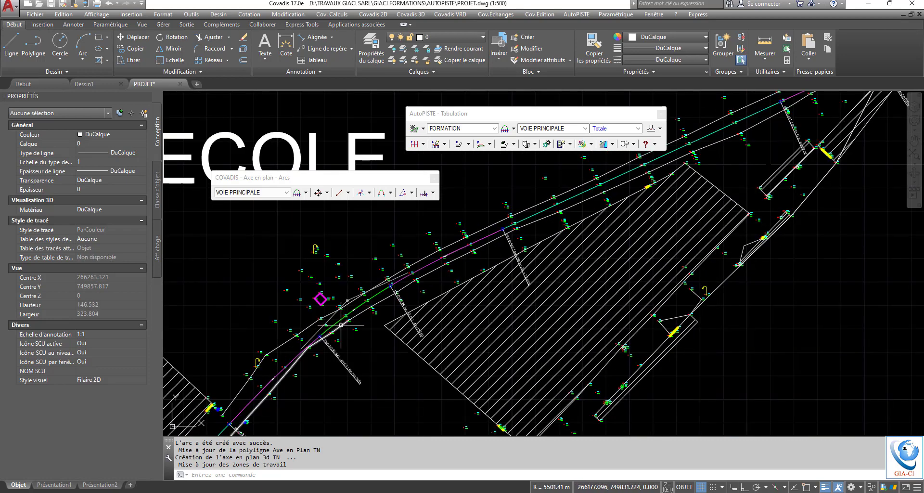
pyautogui.scroll(-4, 348, 318)
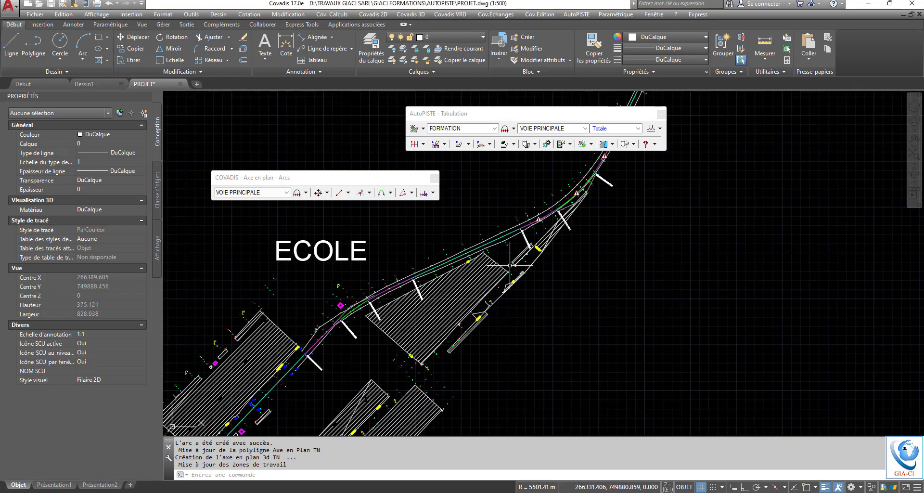